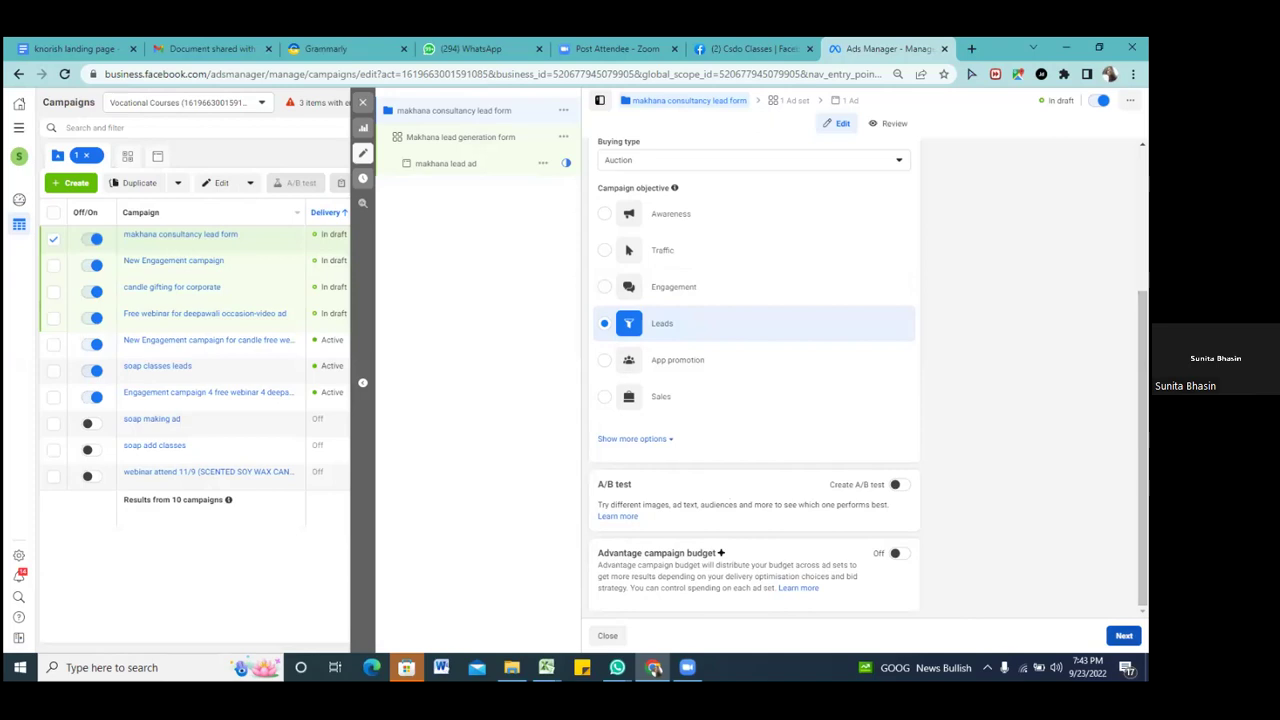
- Proceed from the campaign to its ad set and rename the ad set "Makhana lead generation form only male"
left_click(1124, 635)
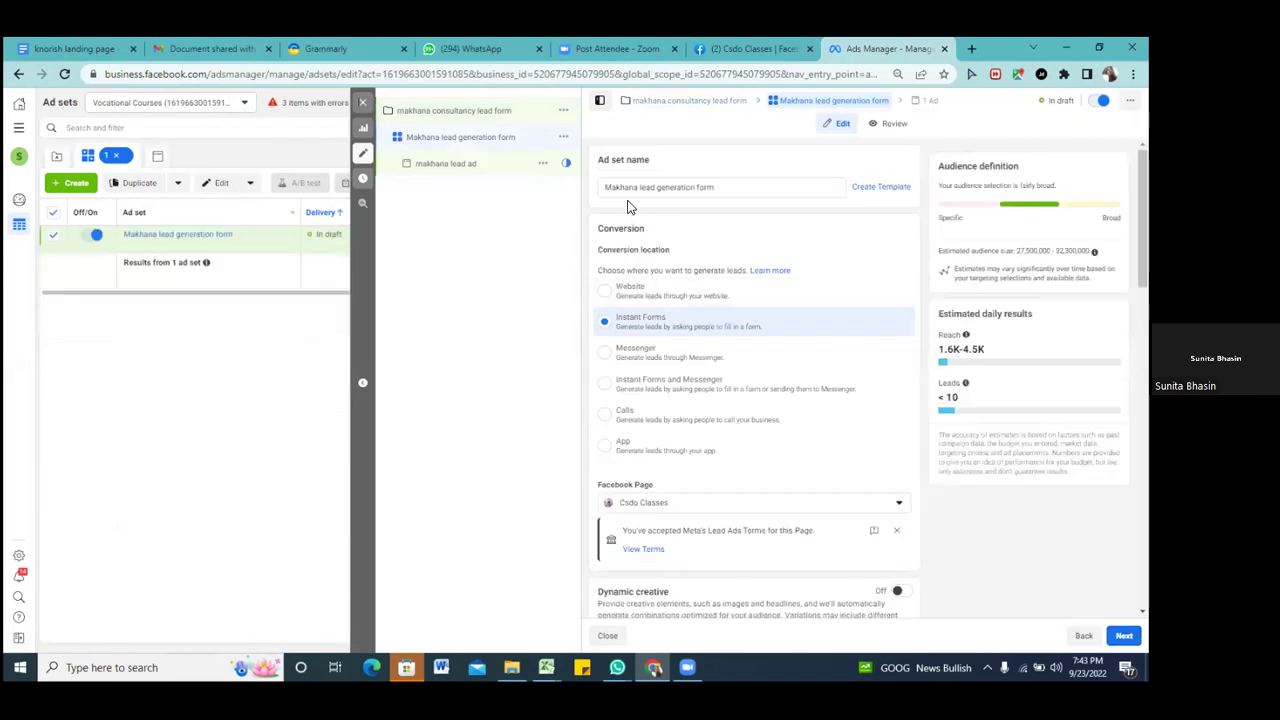
left_click(724, 188)
type("make")
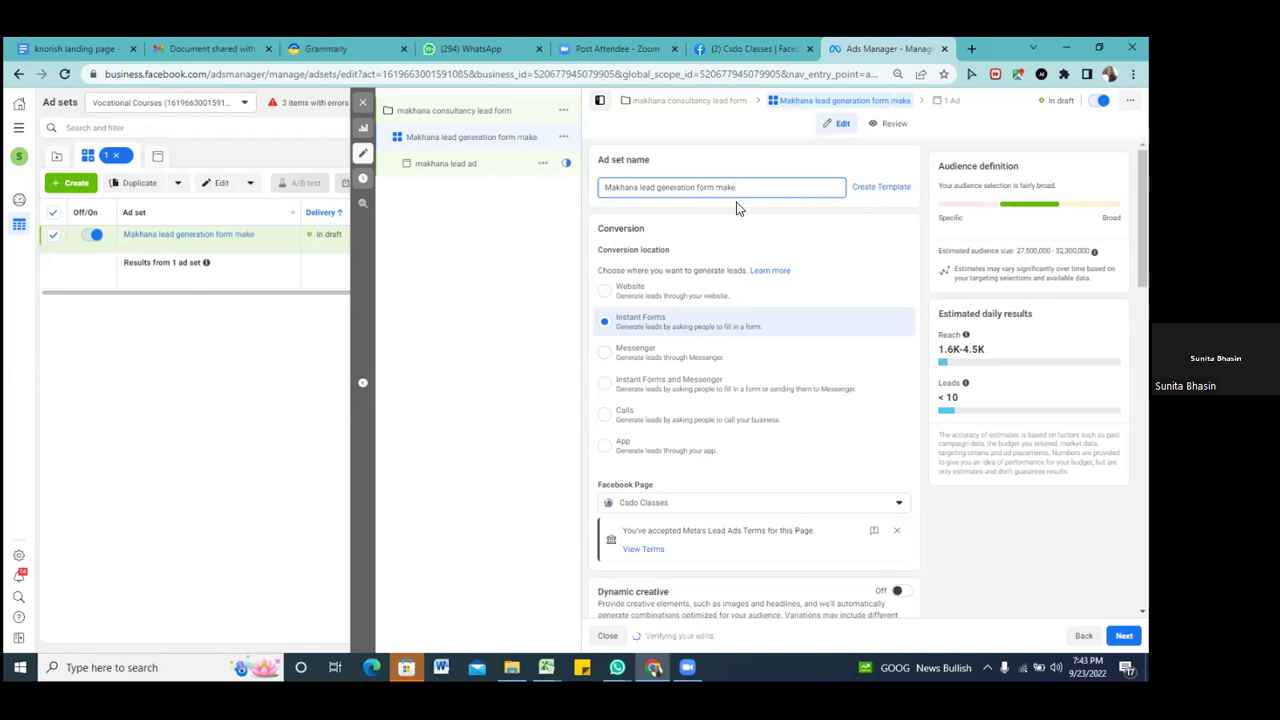
key("BackSpace")
key("BackSpace")
type("le")
left_click(717, 186)
type("only")
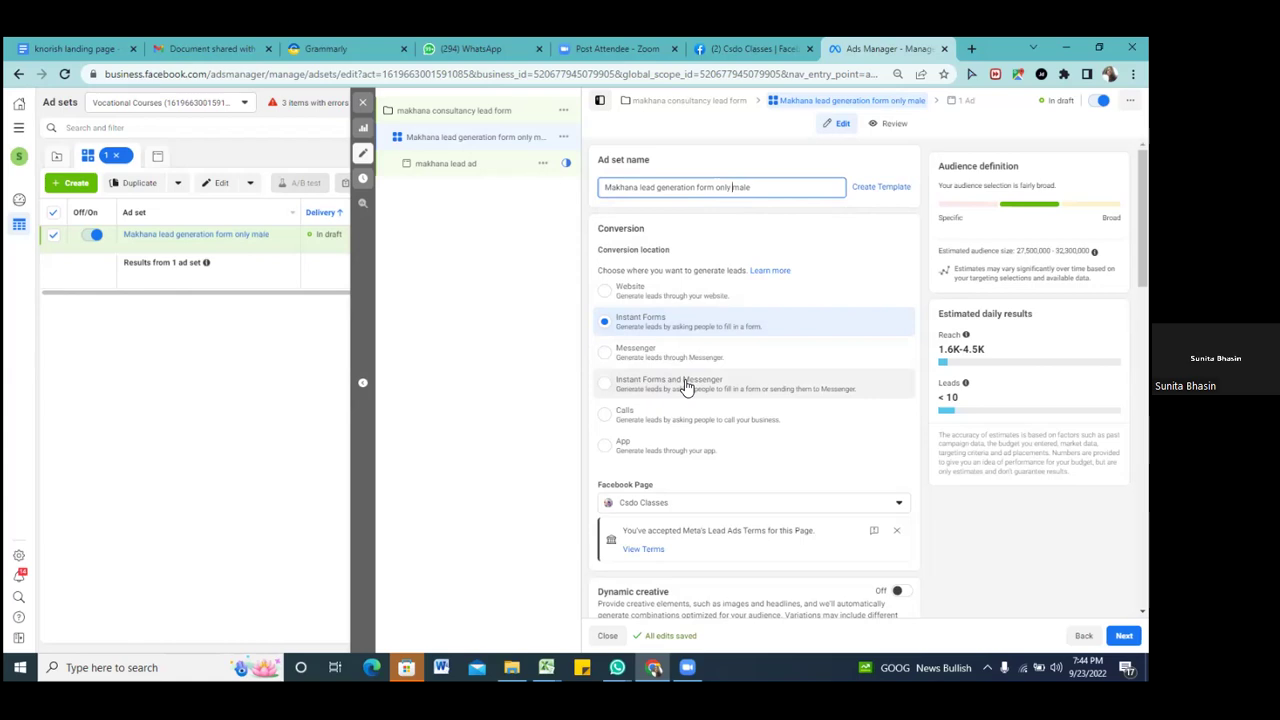
- Try Instant Forms and Messenger as the conversion location and look over the ad set's delivery, budget and audience settings
left_click(604, 386)
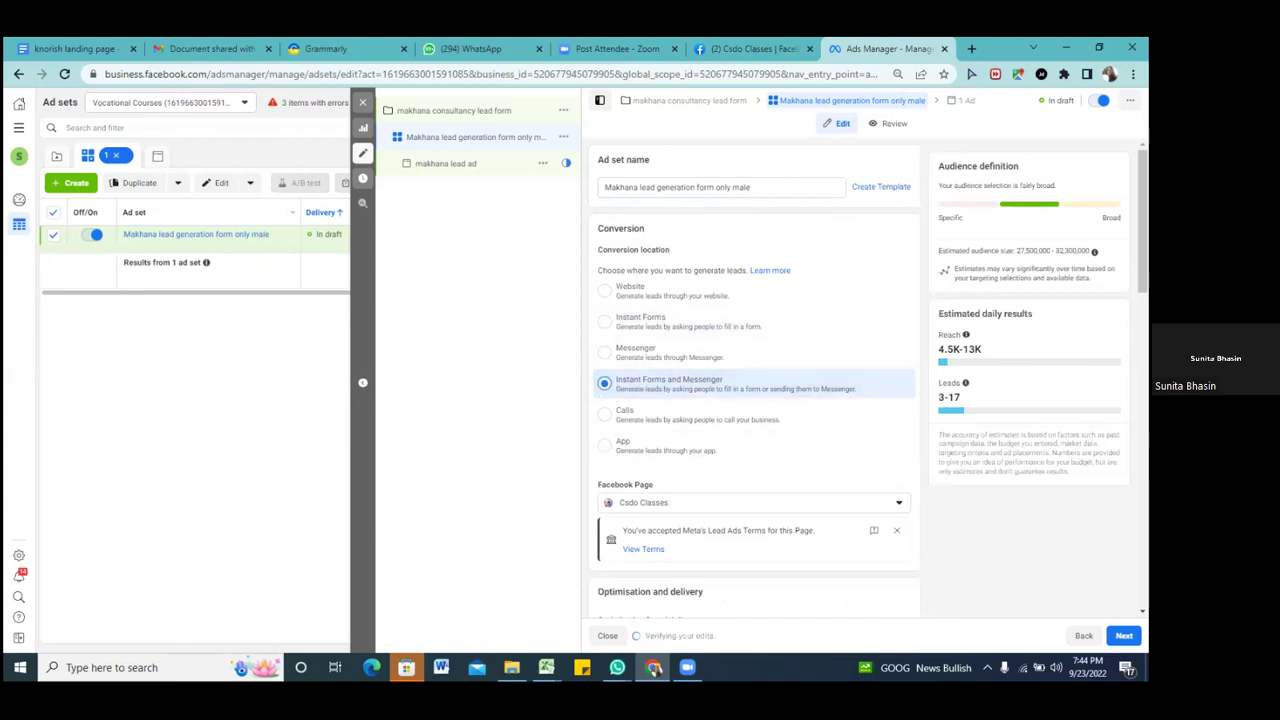
scroll(755, 380, "down", 2)
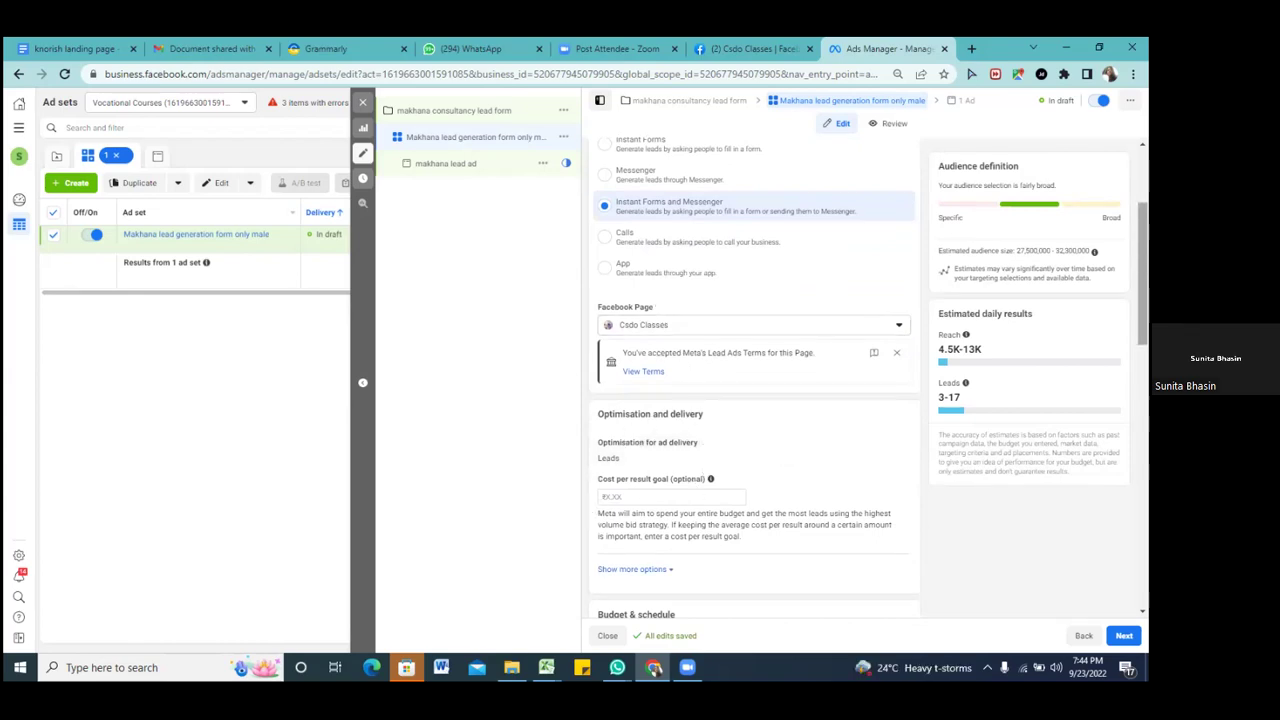
scroll(650, 380, "down", 2)
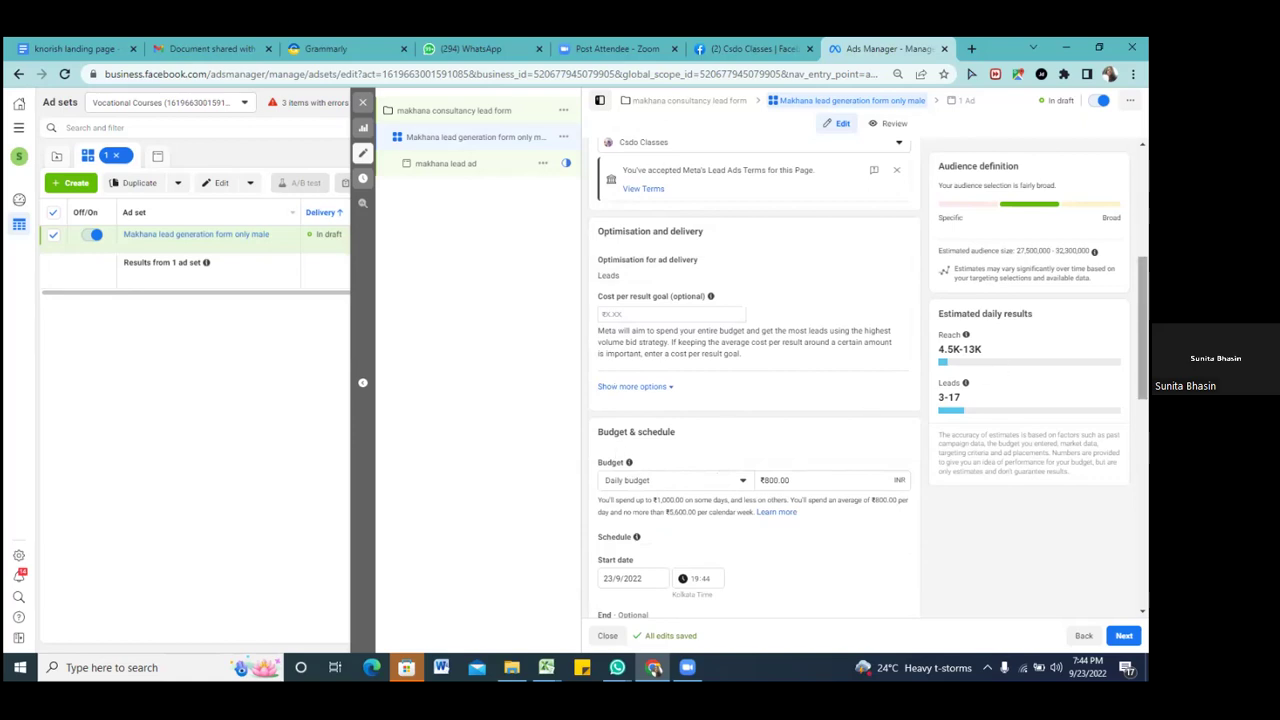
scroll(755, 380, "down", 3)
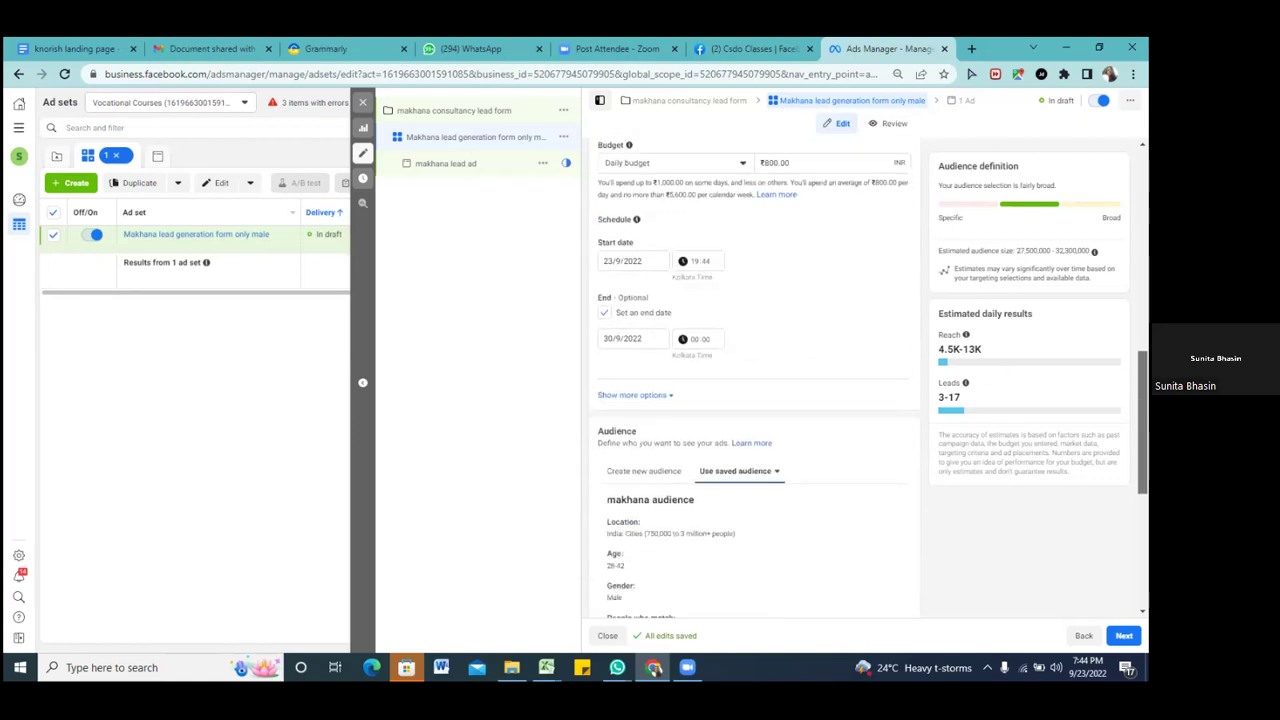
scroll(755, 380, "up", 5)
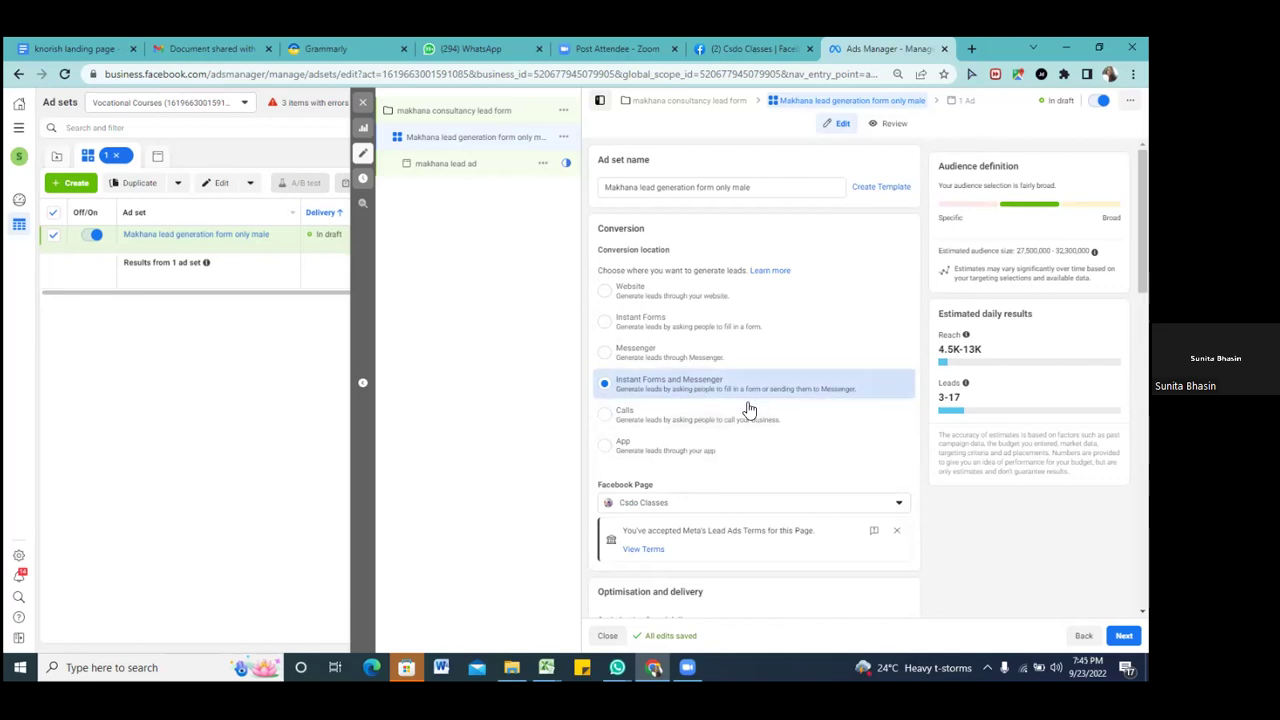
- Examine the ad set's conversion, Facebook Page, optimisation, budget, schedule and saved audience settings
scroll(755, 384, "down", 2)
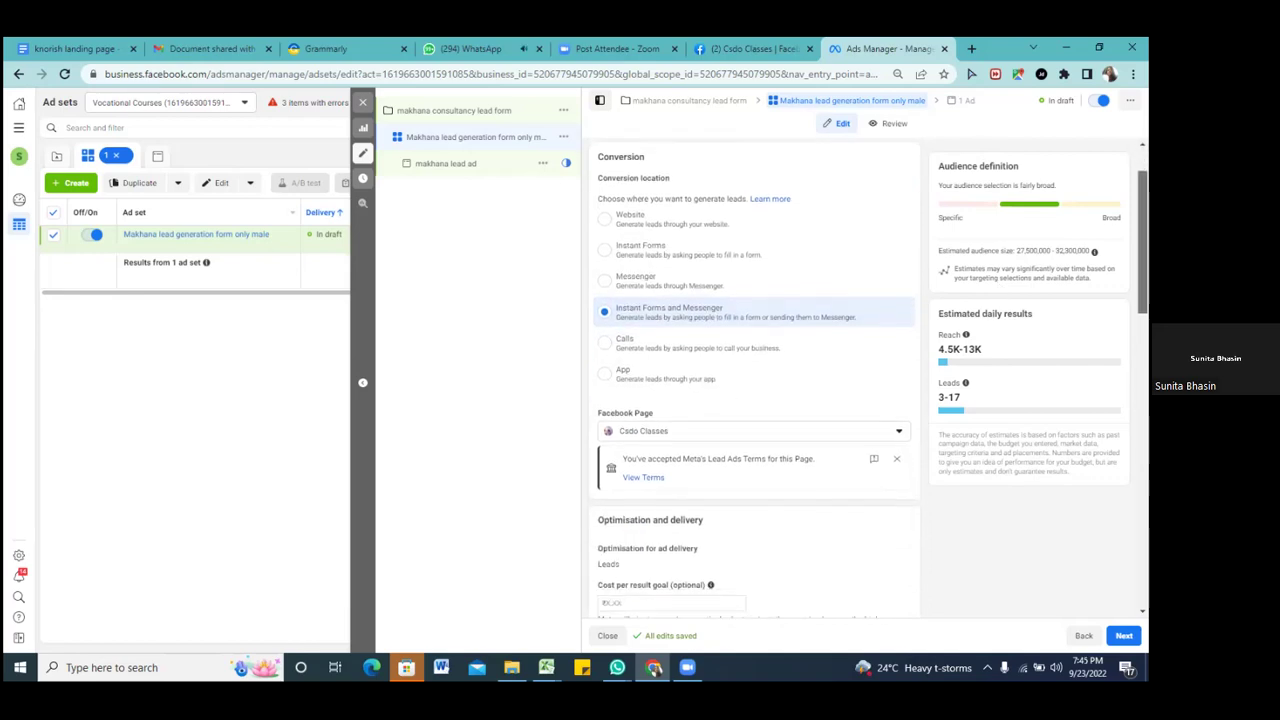
scroll(755, 380, "down", 3)
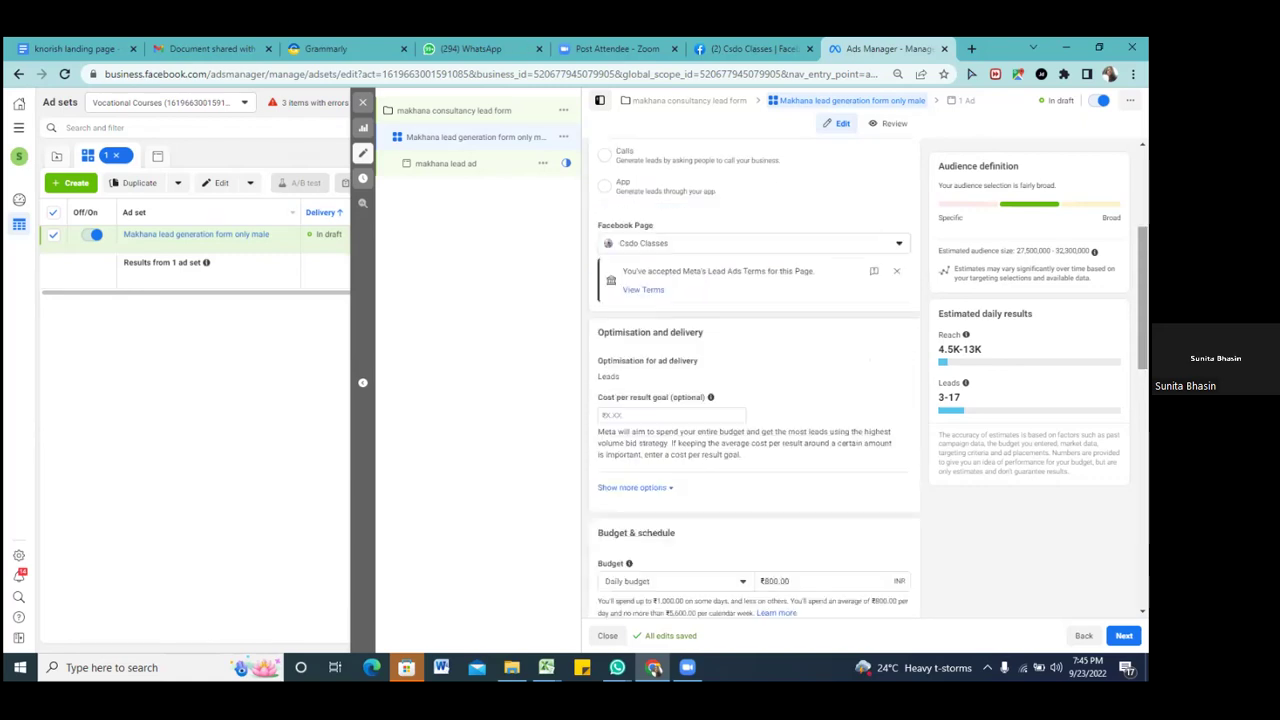
scroll(755, 380, "down", 1)
scroll(755, 380, "down", 2)
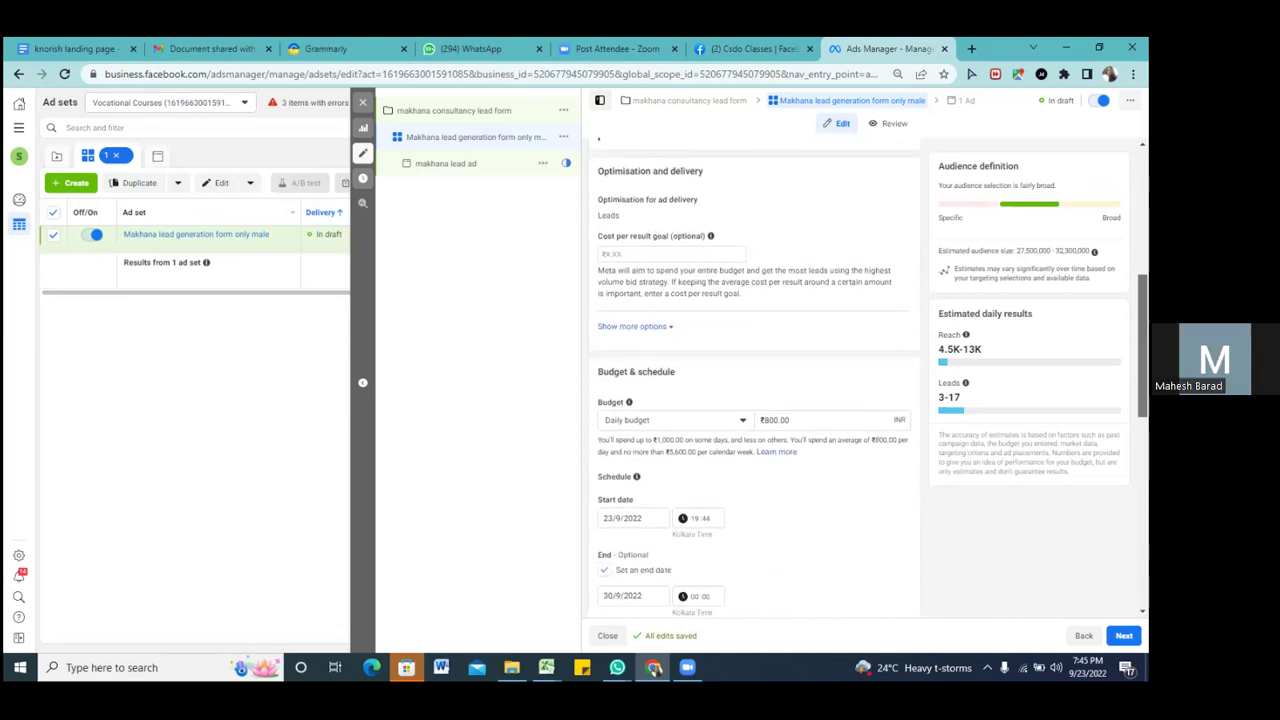
scroll(755, 380, "down", 1)
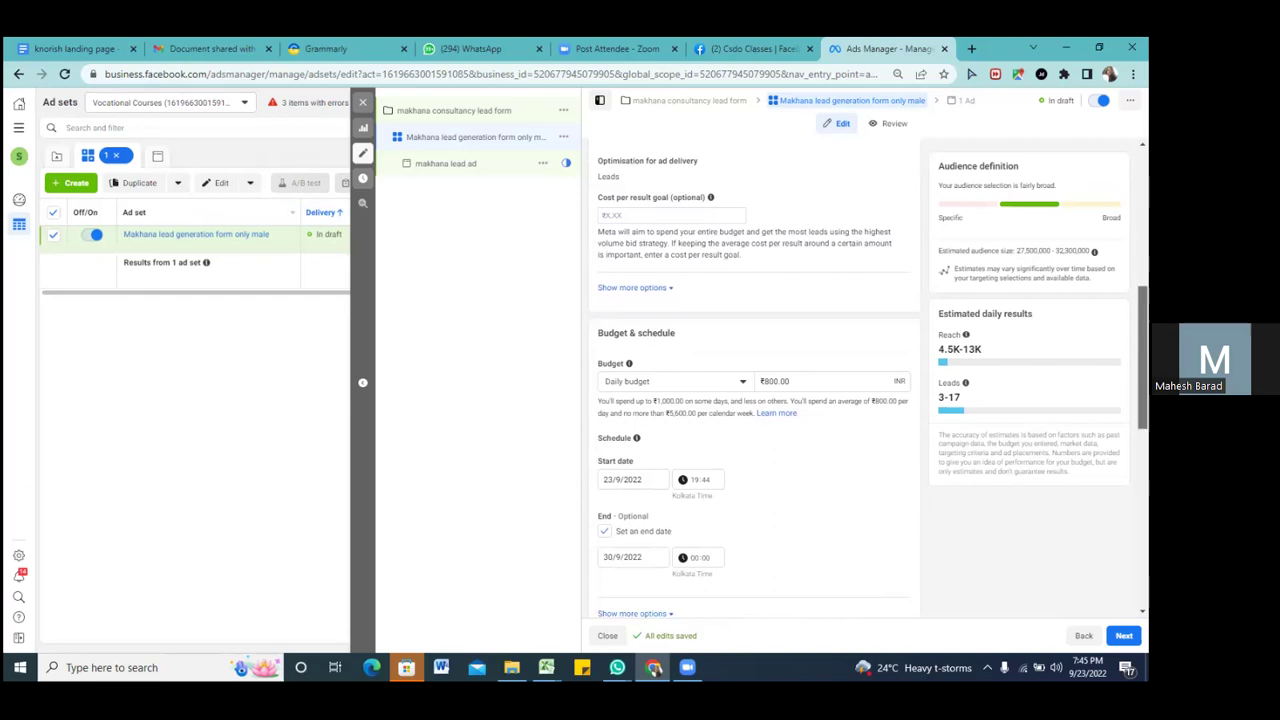
scroll(720, 543, "down", 4)
scroll(720, 543, "down", 1)
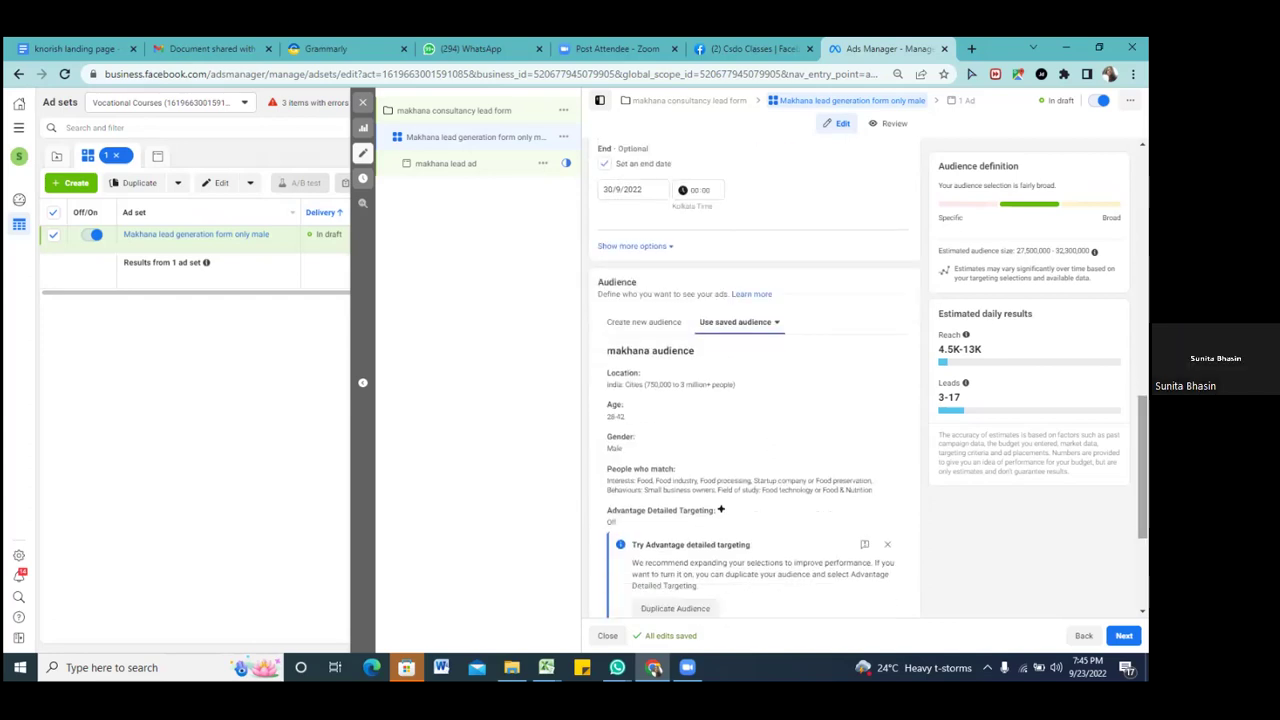
scroll(720, 510, "up", 8)
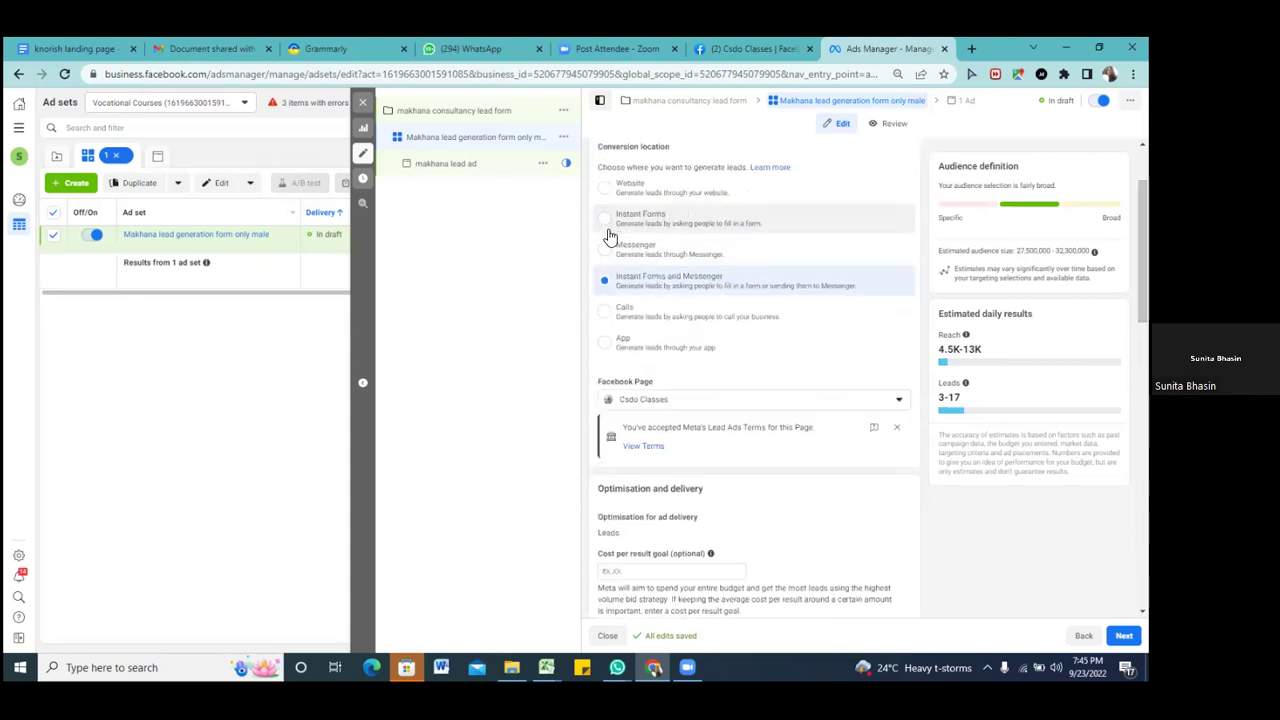
- Set the ad set's conversion location to Instant Forms
left_click(605, 221)
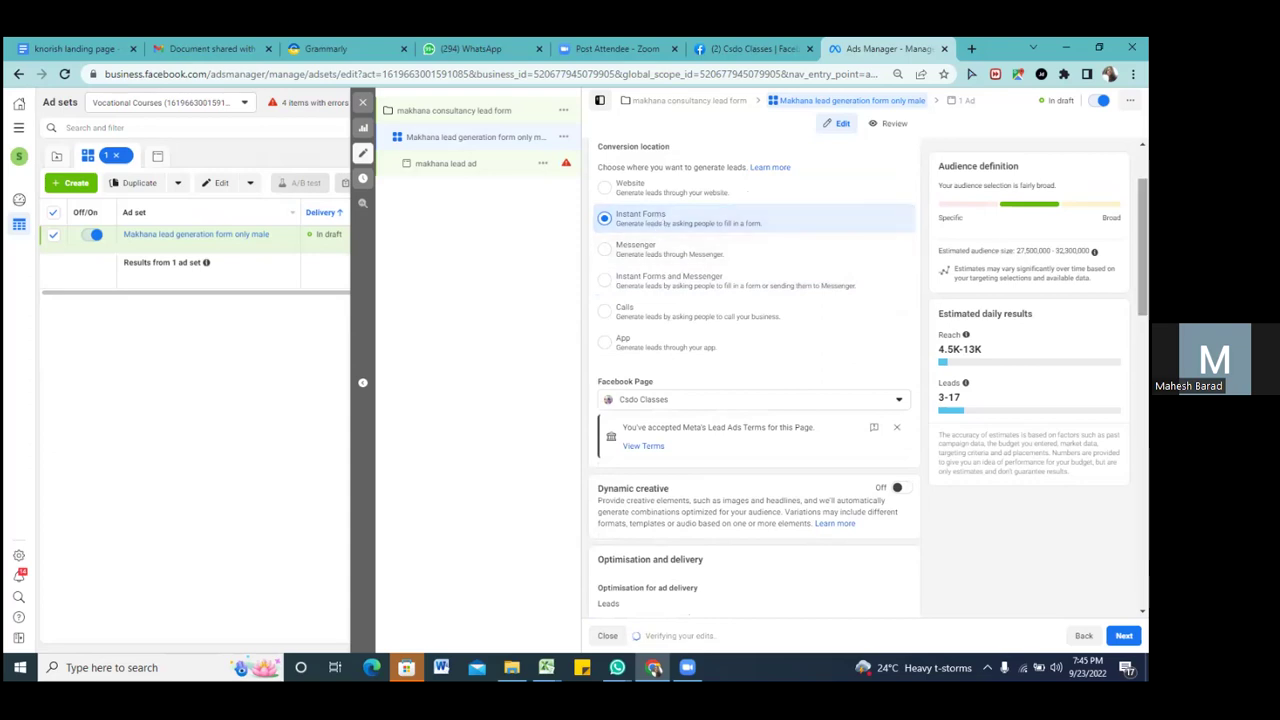
- Read the explanation of how to create ads using dynamic creative and dismiss it without enabling the option
scroll(755, 380, "down", 1)
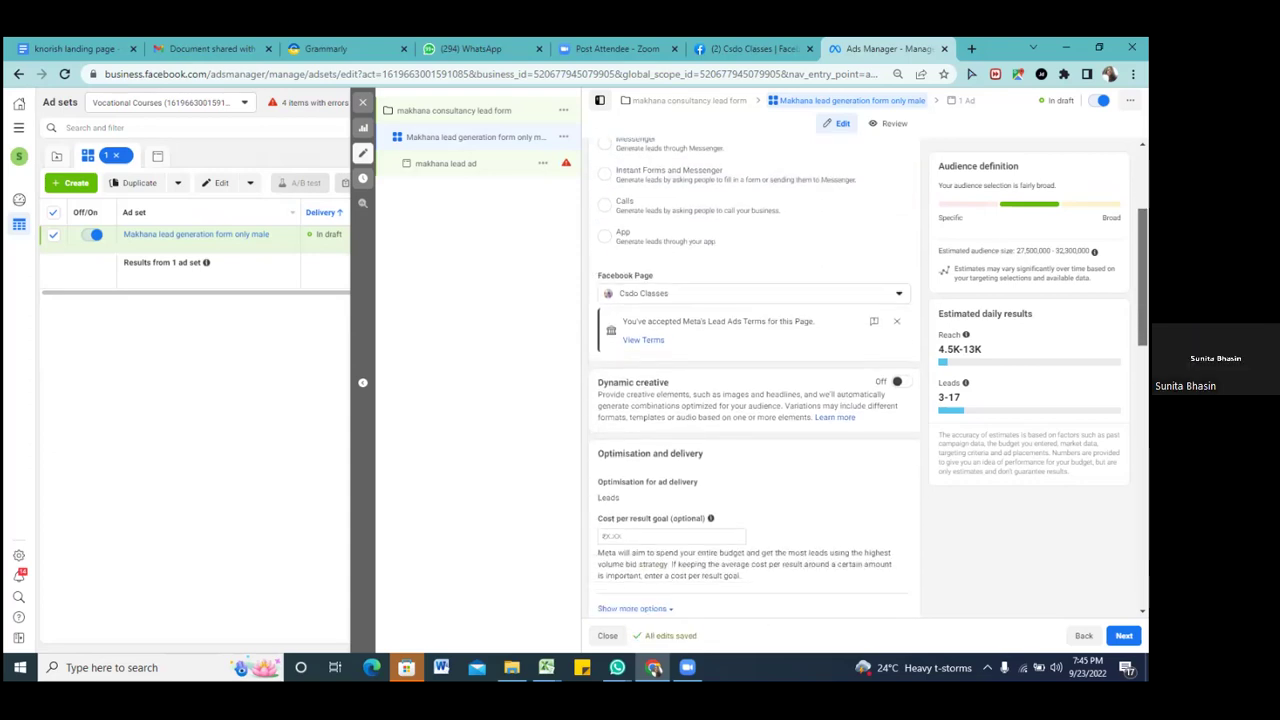
scroll(755, 380, "down", 1)
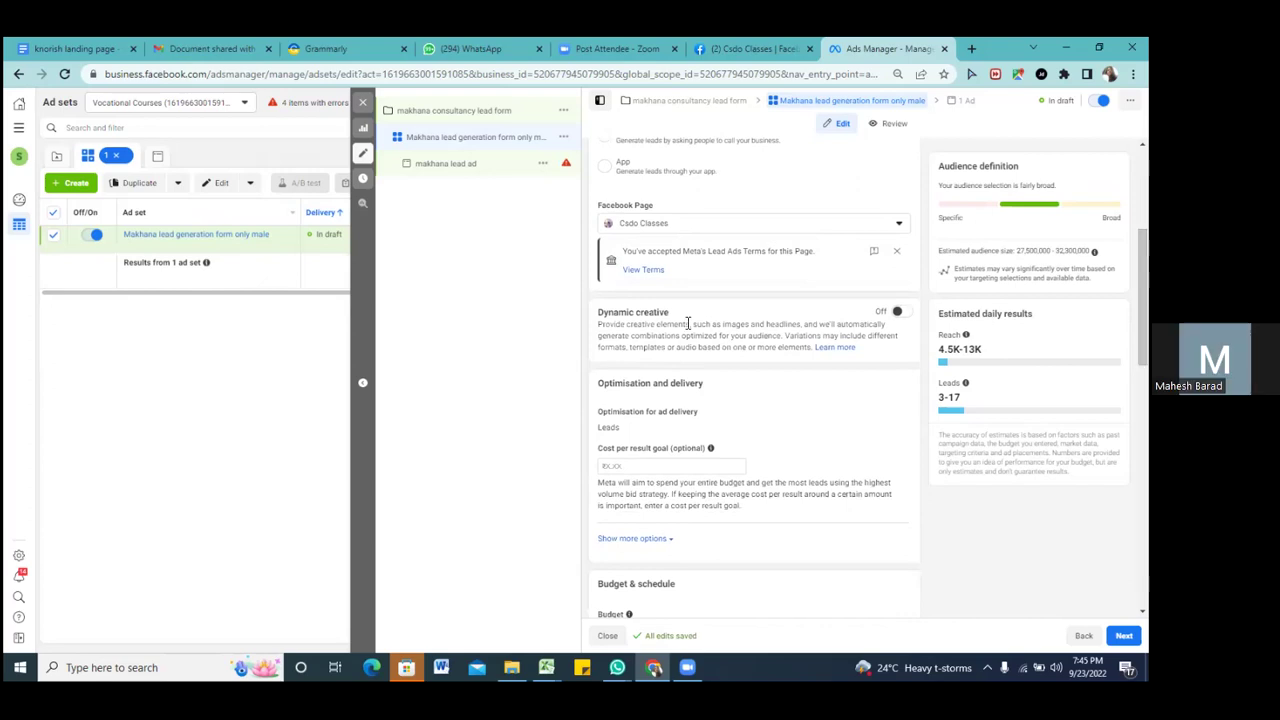
left_click(899, 312)
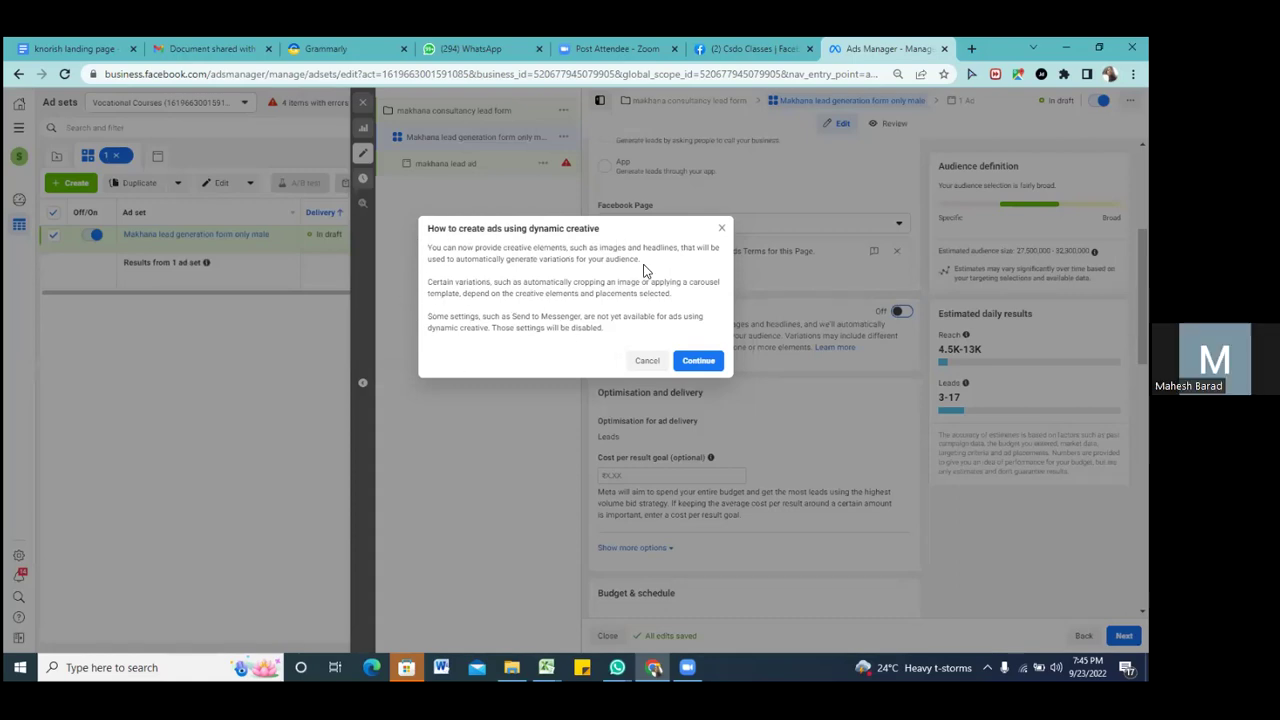
left_click(722, 229)
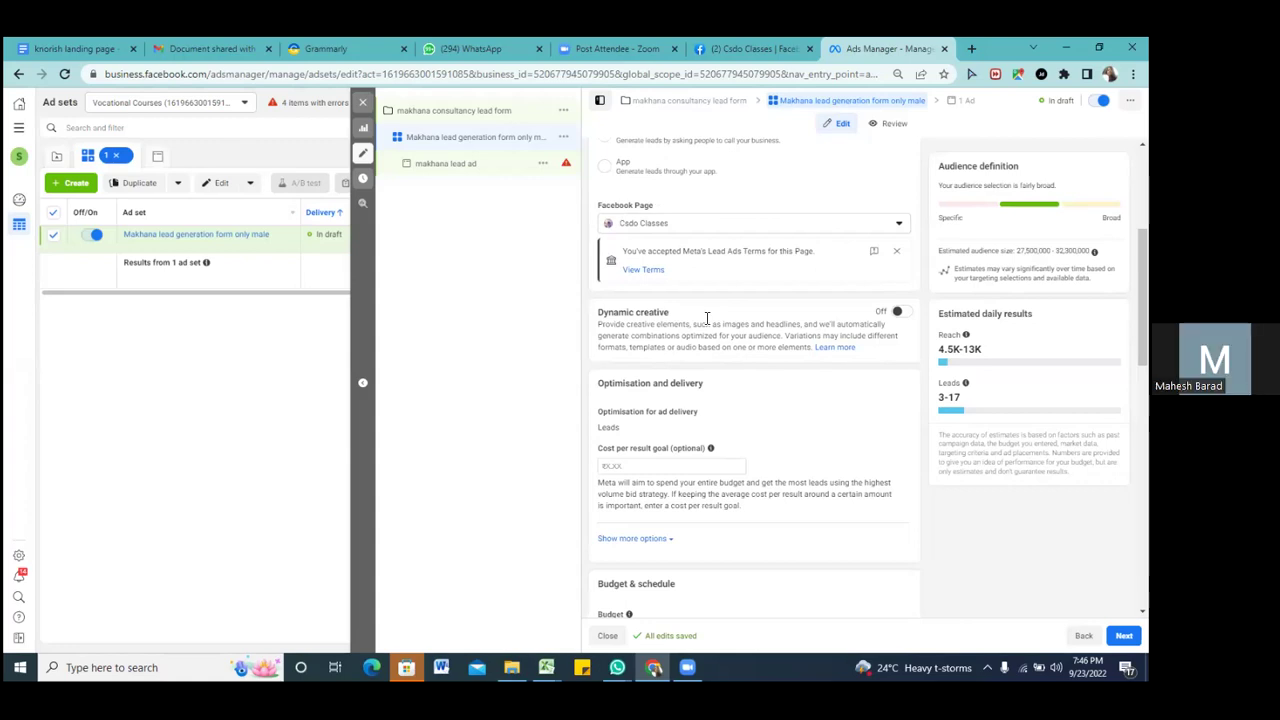
left_click(904, 314)
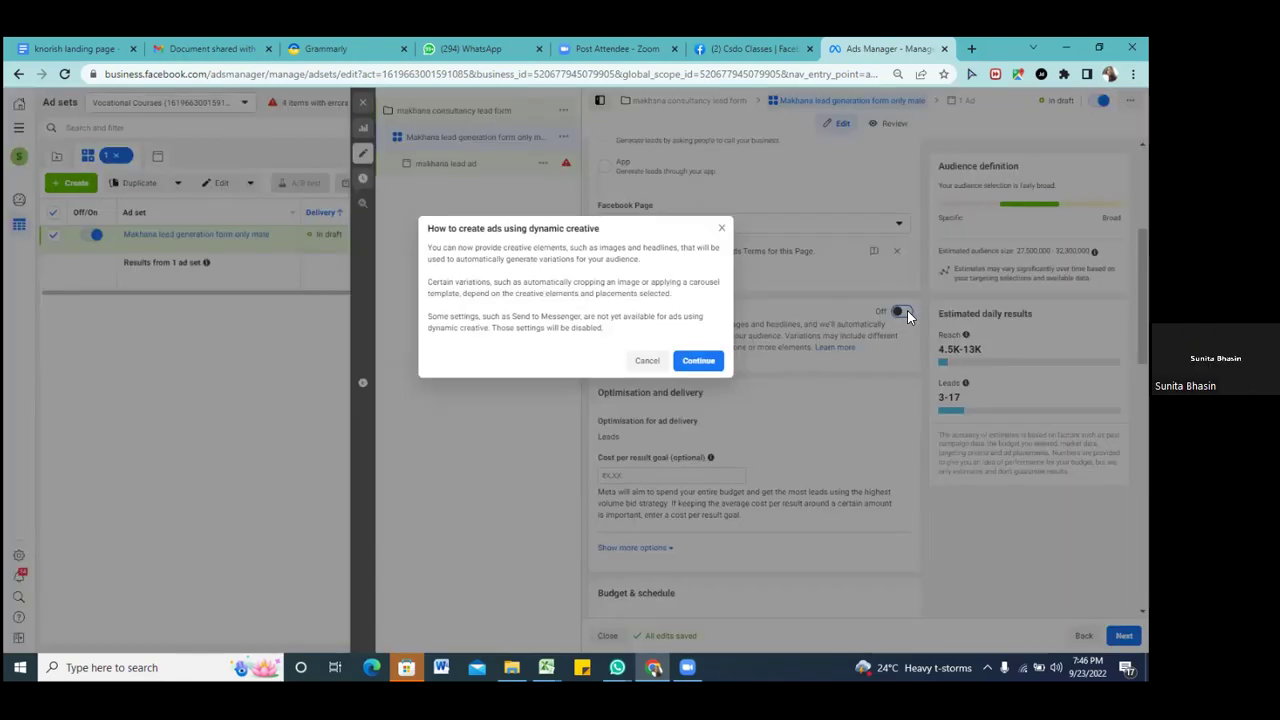
left_click(720, 227)
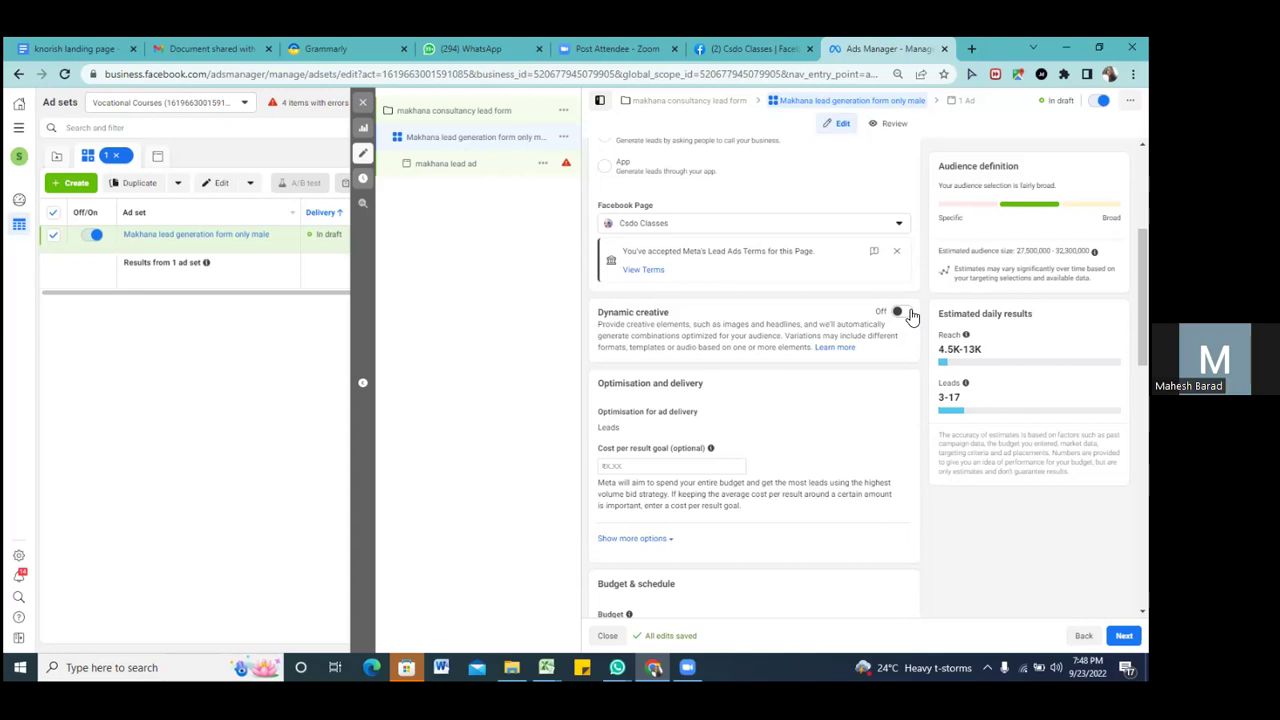
- Turn on dynamic creative for the ad set, continuing past its explanation
left_click(906, 313)
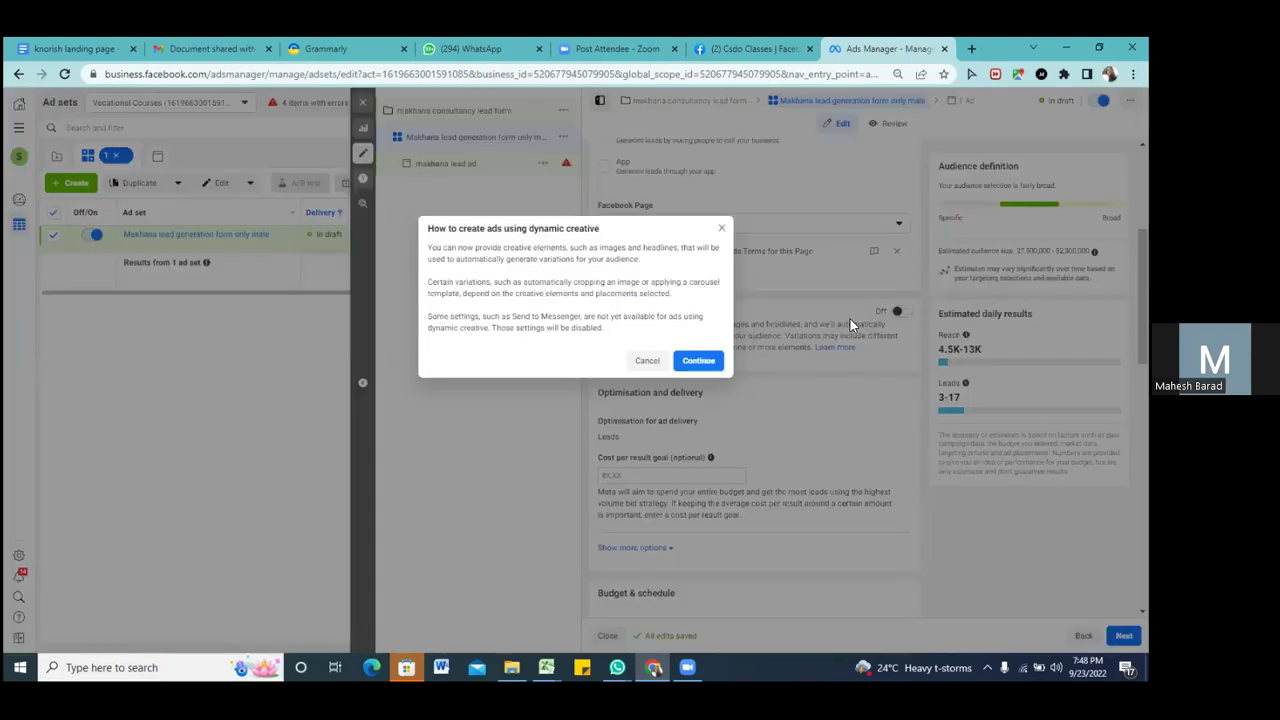
left_click(700, 364)
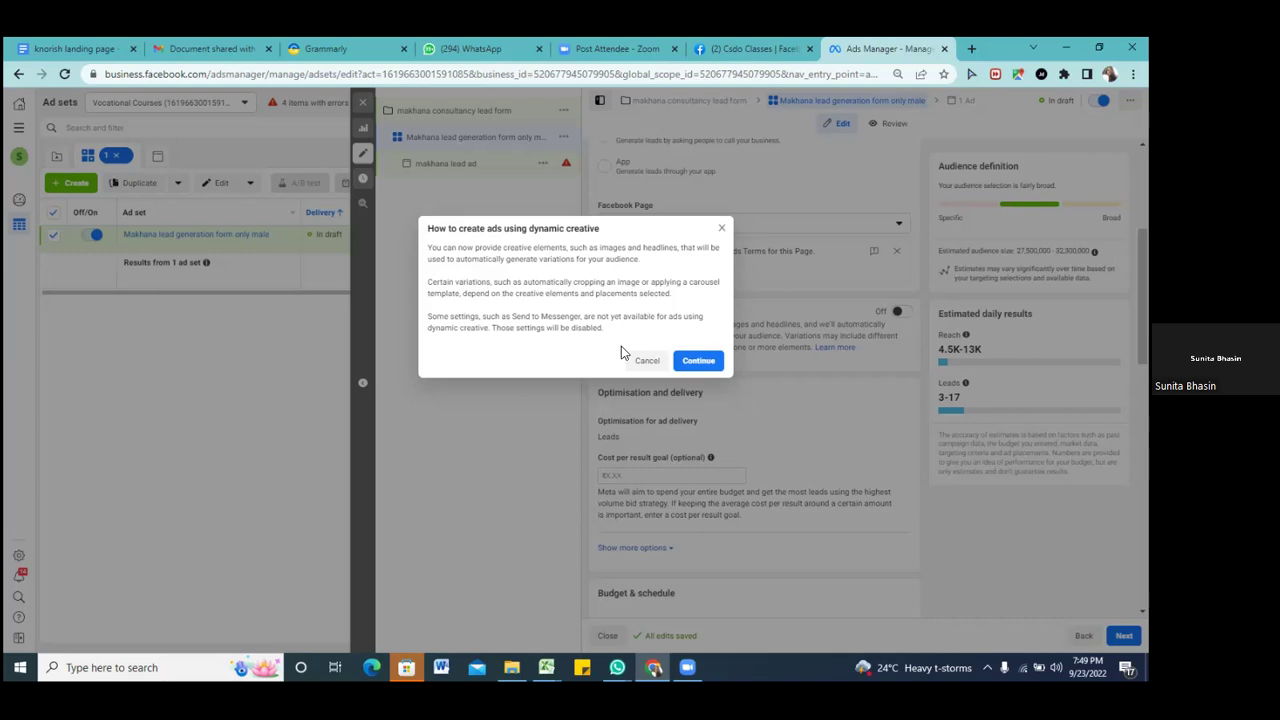
left_click(690, 366)
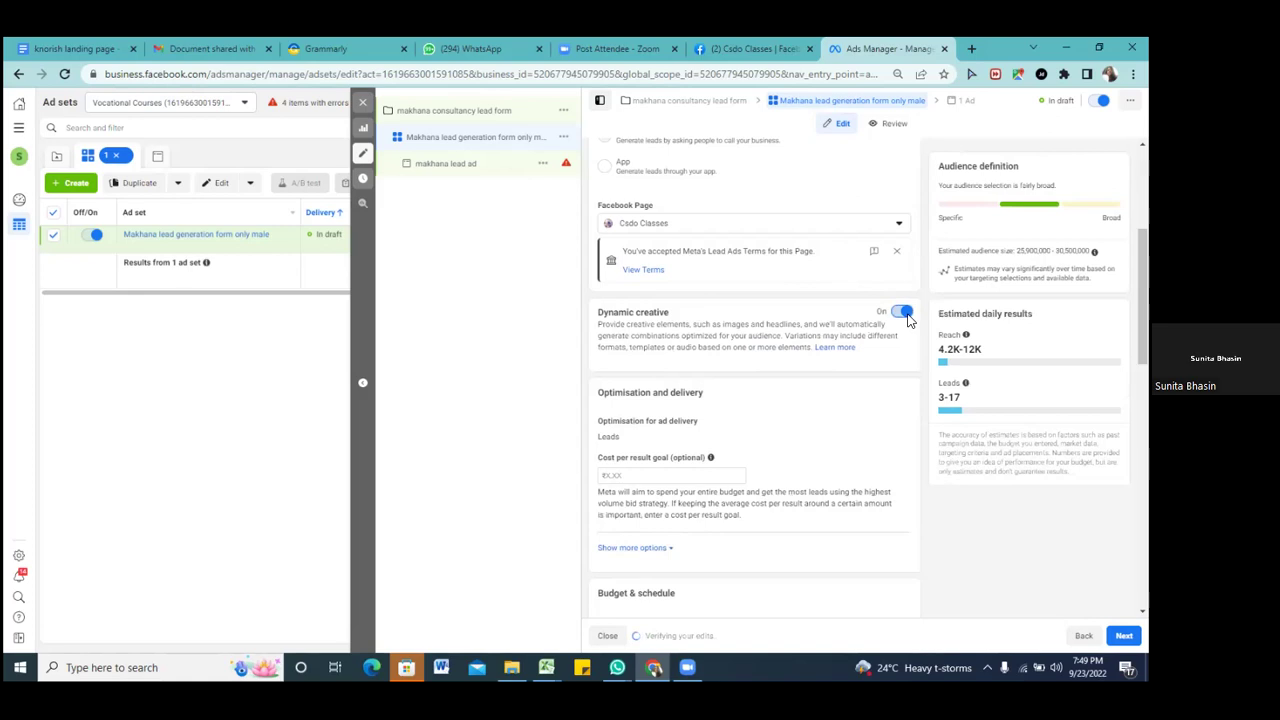
- Turn off dynamic creative for the ad set and accept the deletion of the extra creative assets
left_click(905, 316)
left_click(647, 329)
left_click(898, 314)
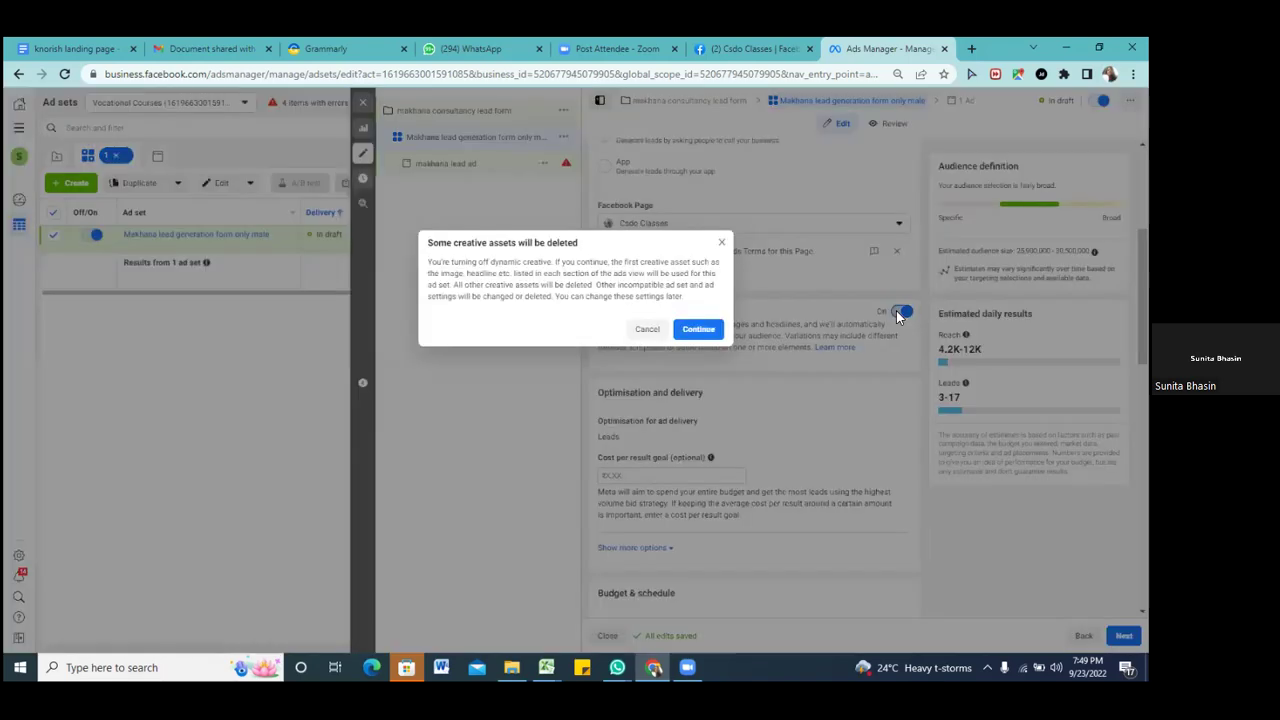
left_click(646, 336)
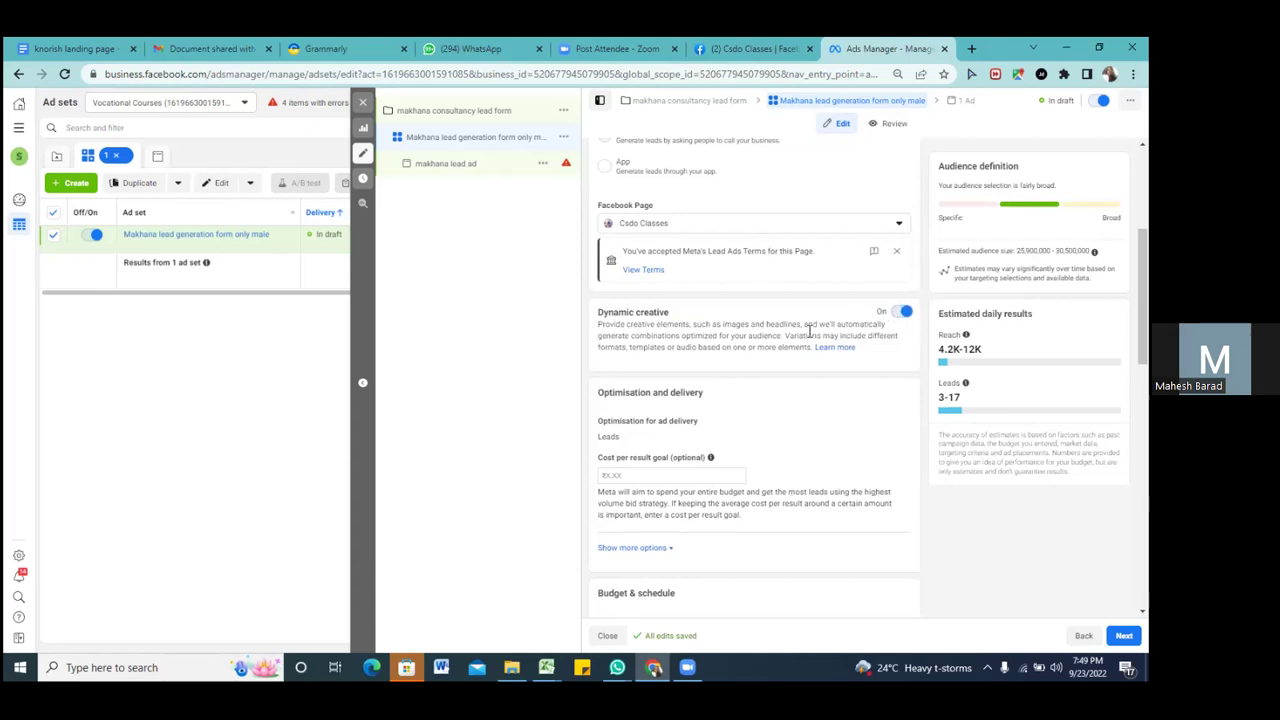
left_click(905, 313)
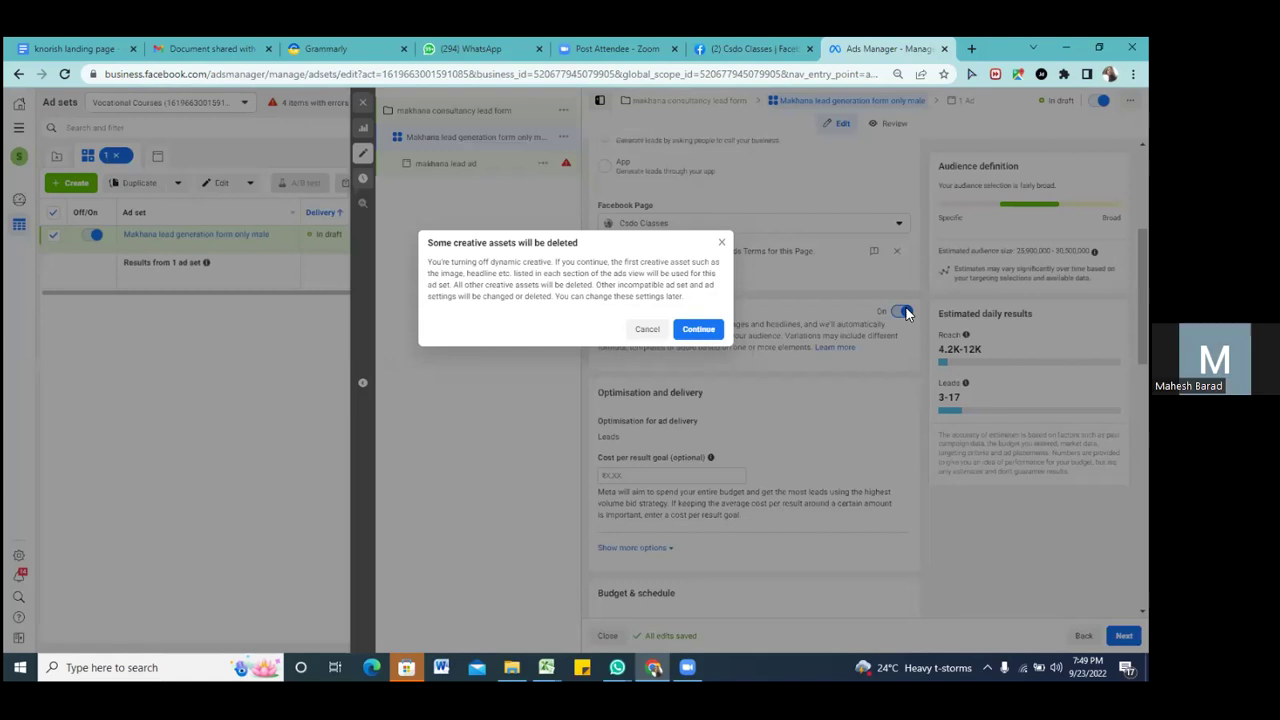
left_click(698, 332)
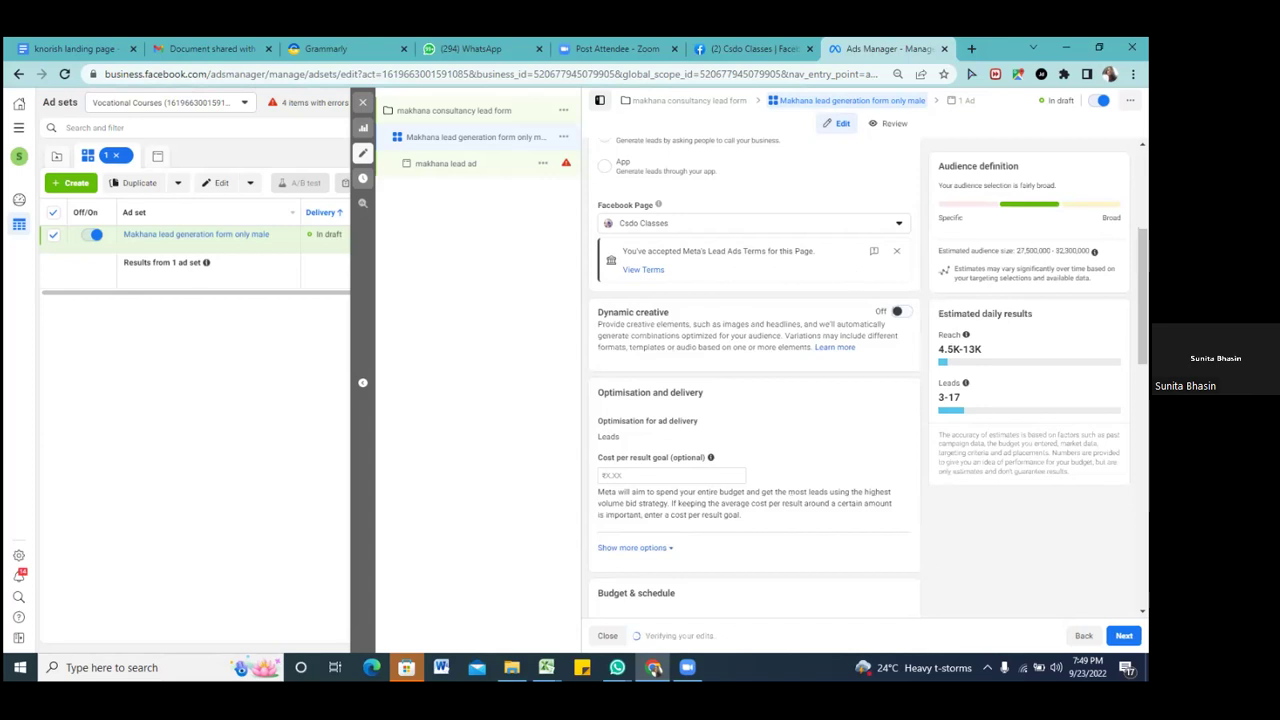
- Review the ad set's settings from the conversion location through optimisation and delivery to budget and schedule
scroll(756, 380, "up", 2)
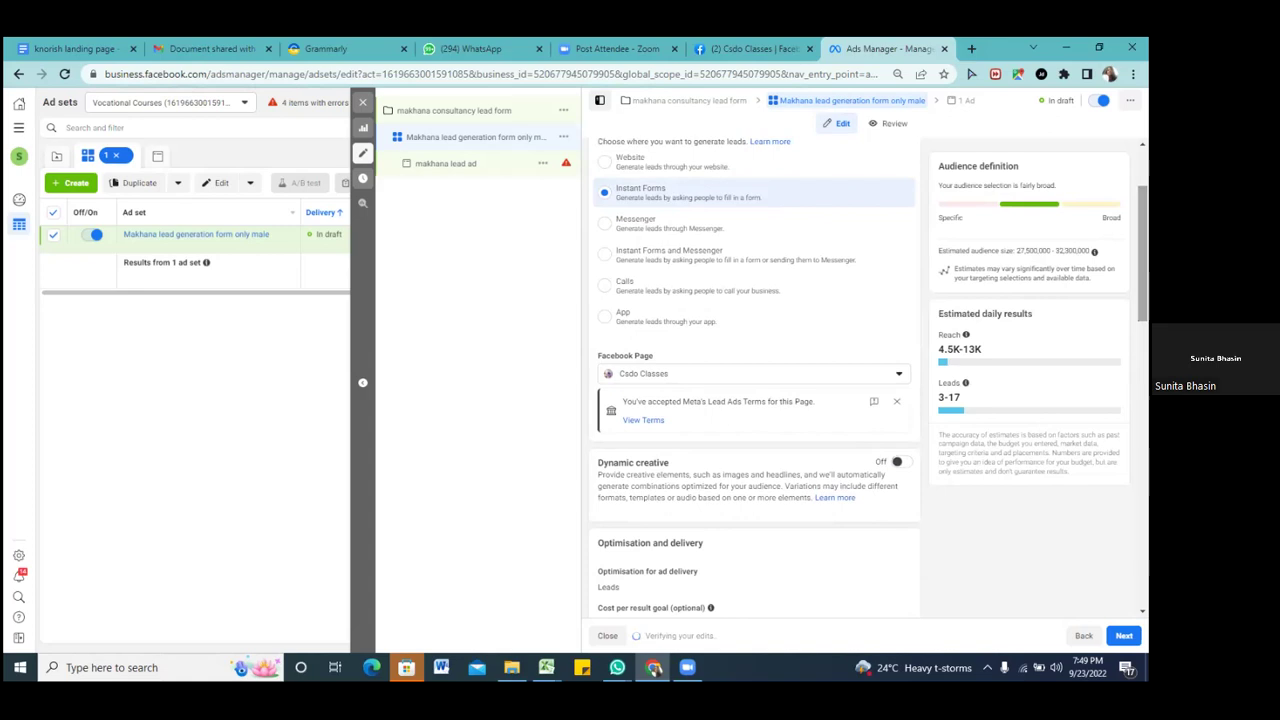
scroll(756, 380, "down", 2)
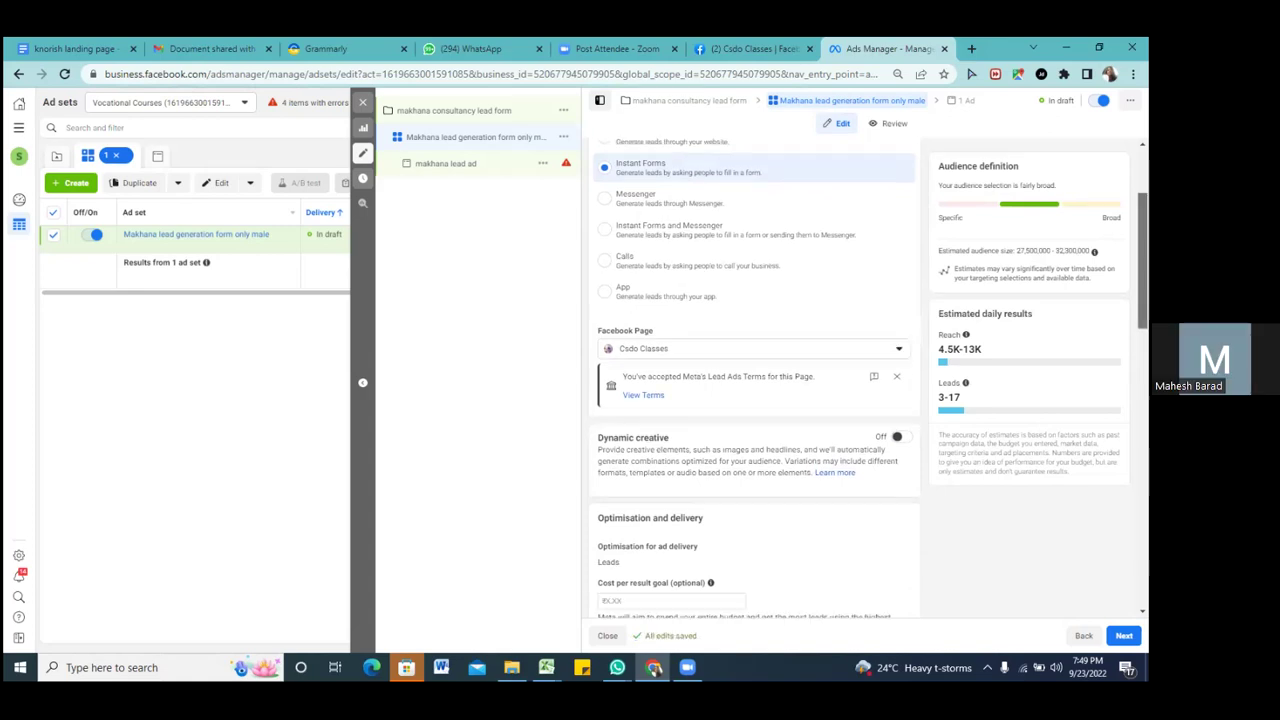
scroll(756, 380, "down", 1)
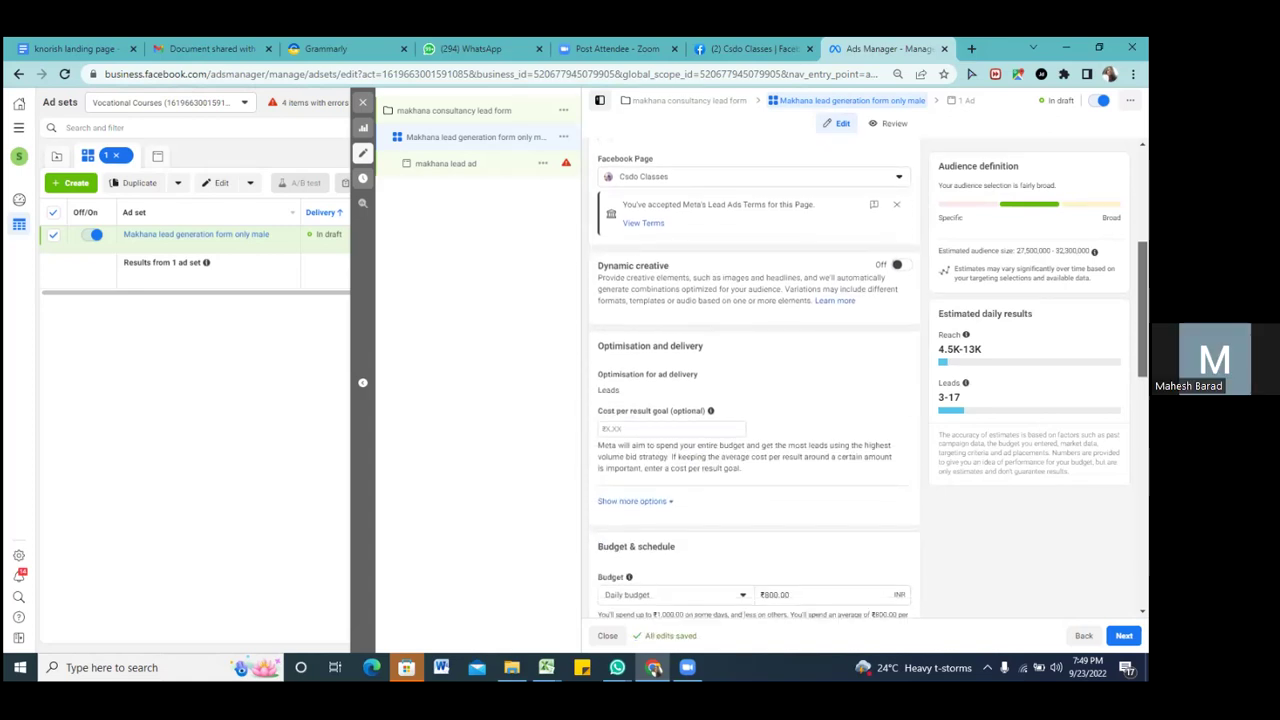
scroll(756, 380, "down", 1)
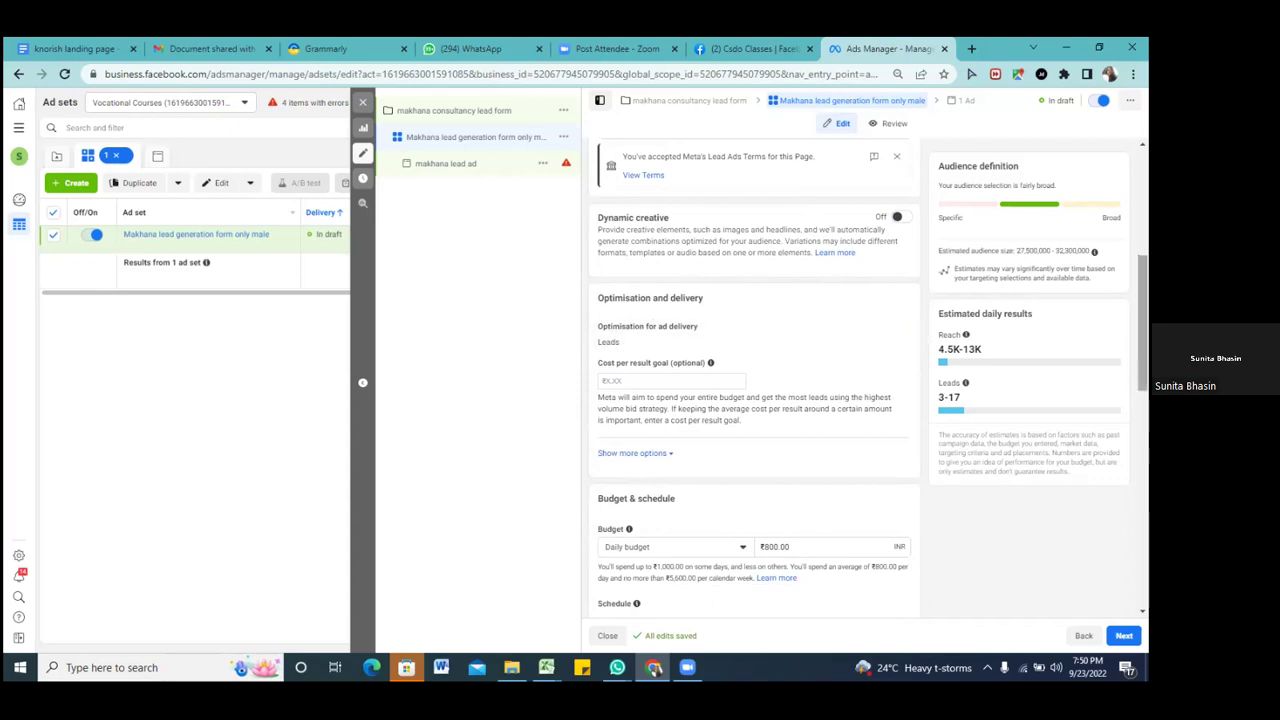
scroll(760, 380, "down", 1)
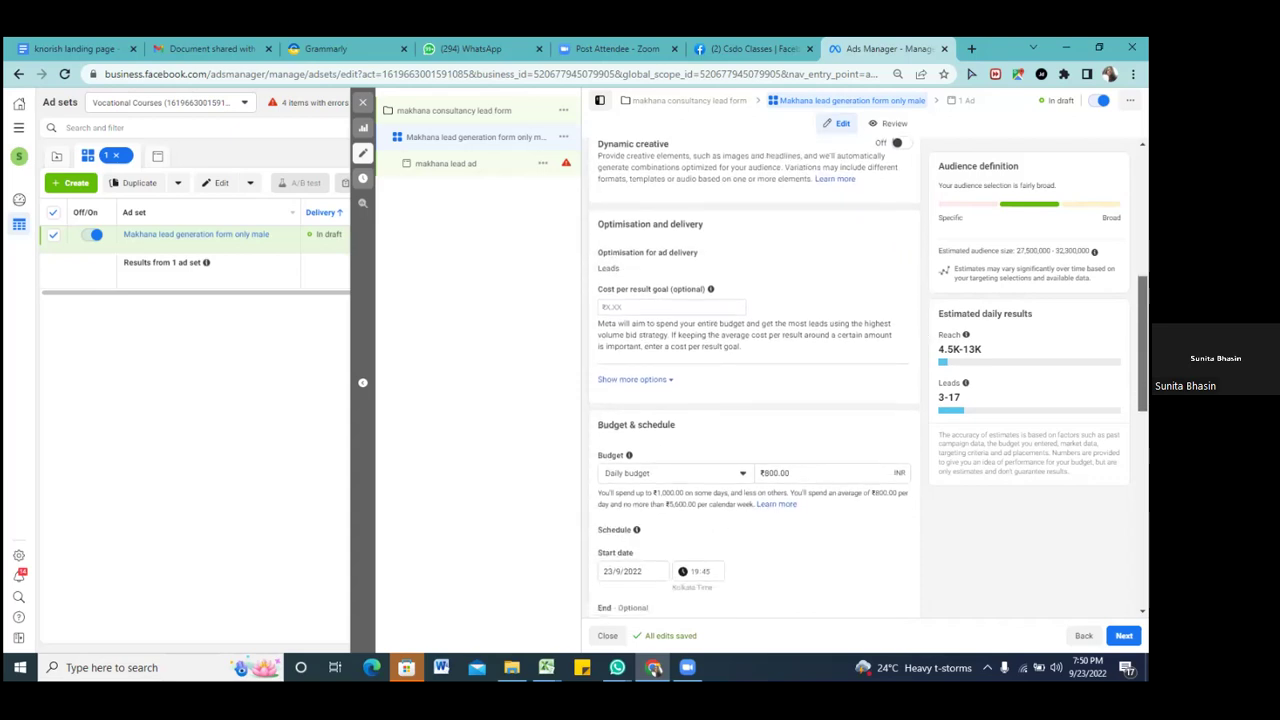
scroll(760, 380, "down", 1)
scroll(755, 377, "down", 2)
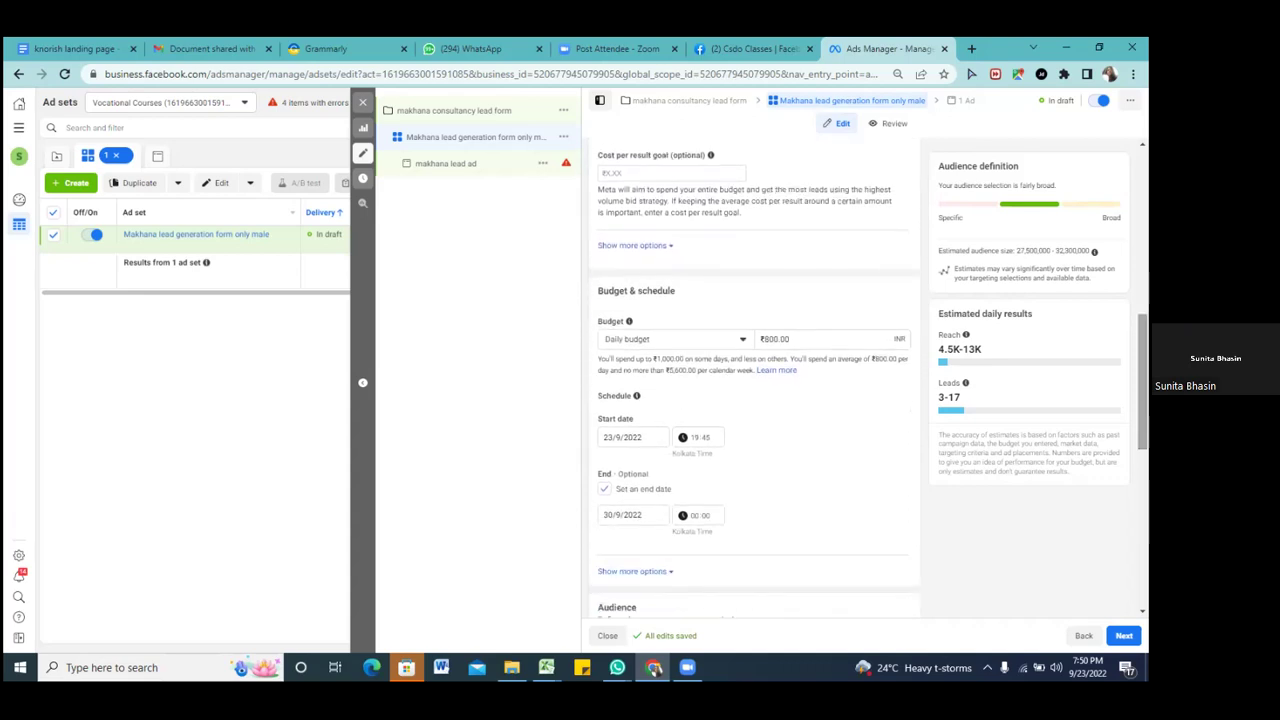
scroll(755, 377, "down", 1)
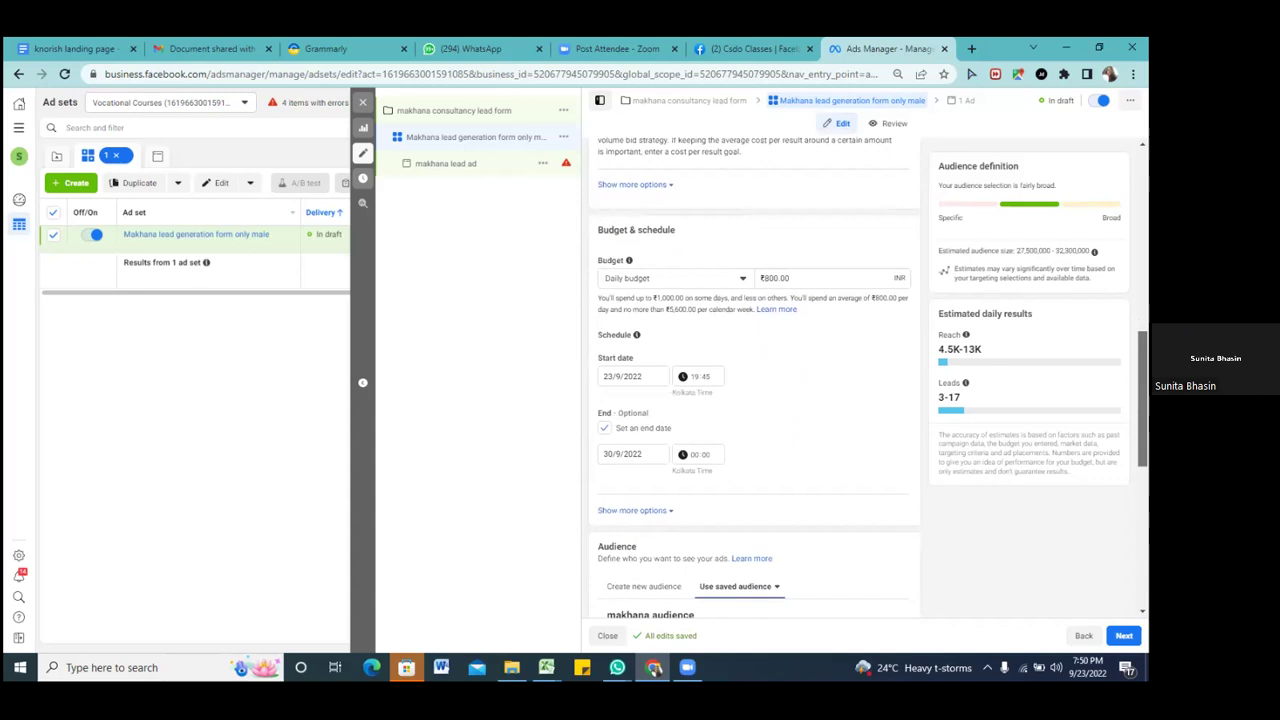
- Set the ad set's daily budget to ₹100
scroll(755, 377, "down", 1)
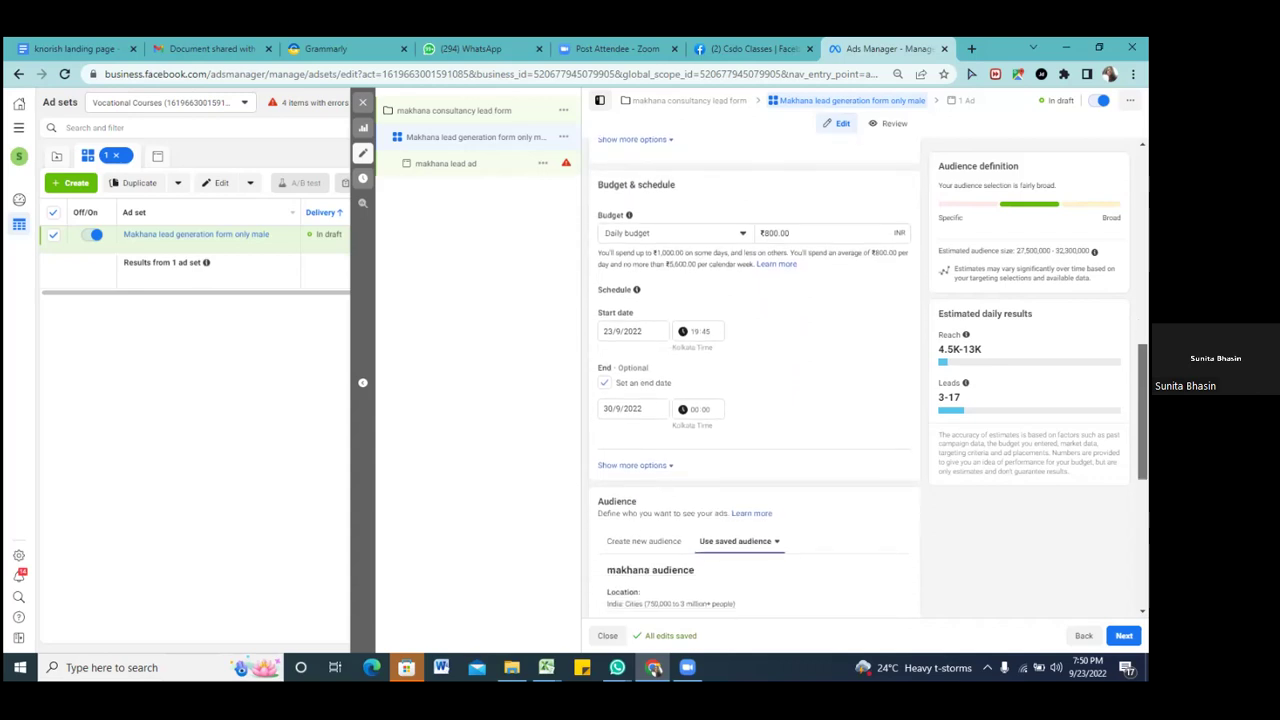
scroll(785, 240, "down", 1)
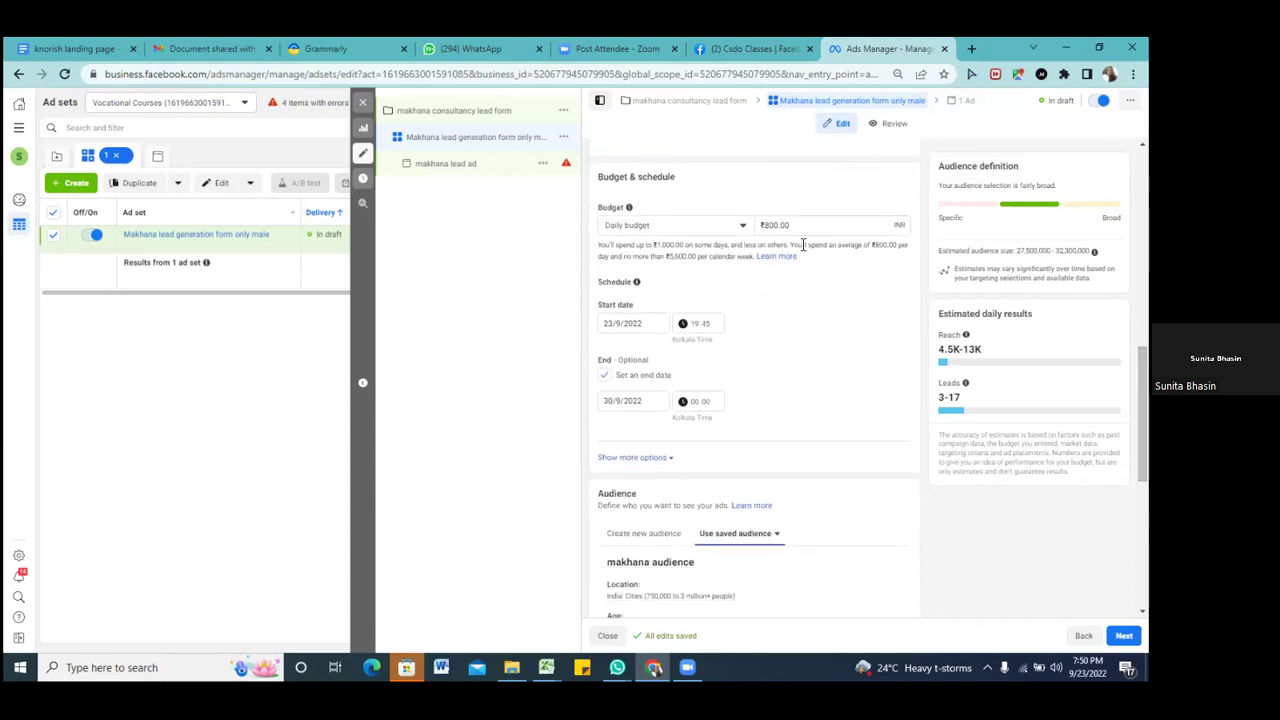
left_click(794, 226)
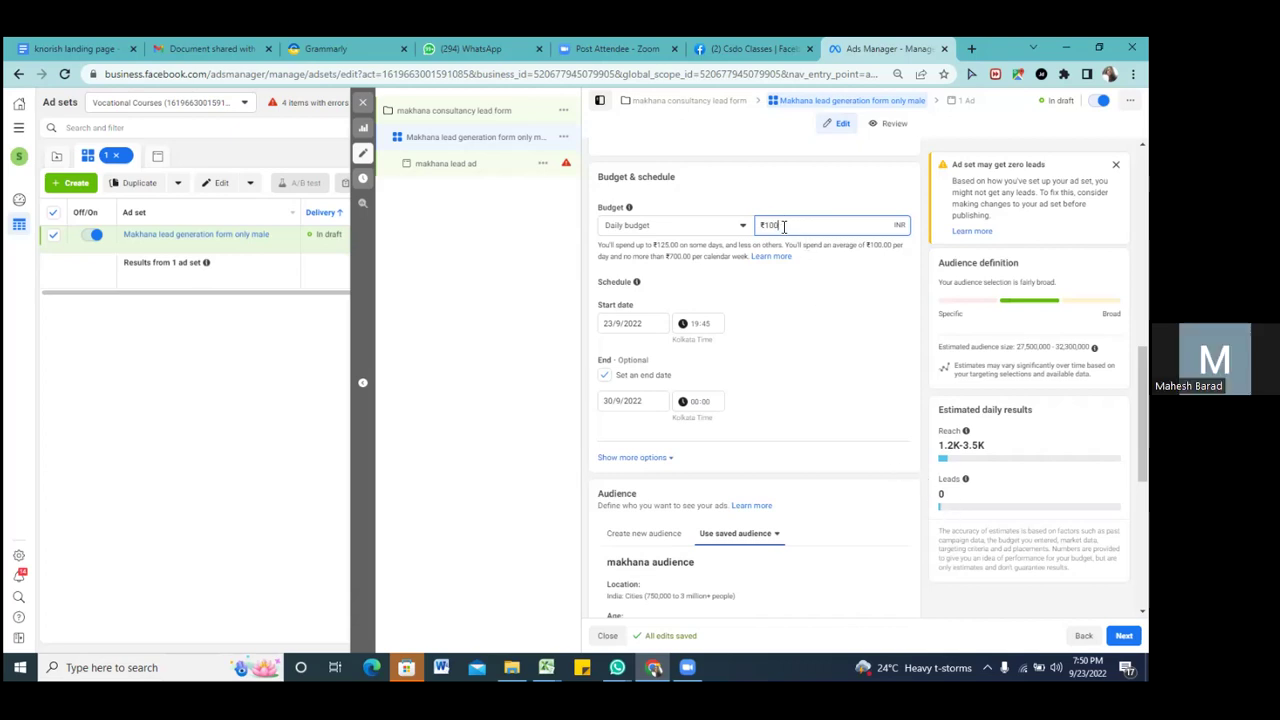
- Review the schedule, the saved makhana audience and the placements, and continue to the makhana lead ad
scroll(1142, 414, "down", 1)
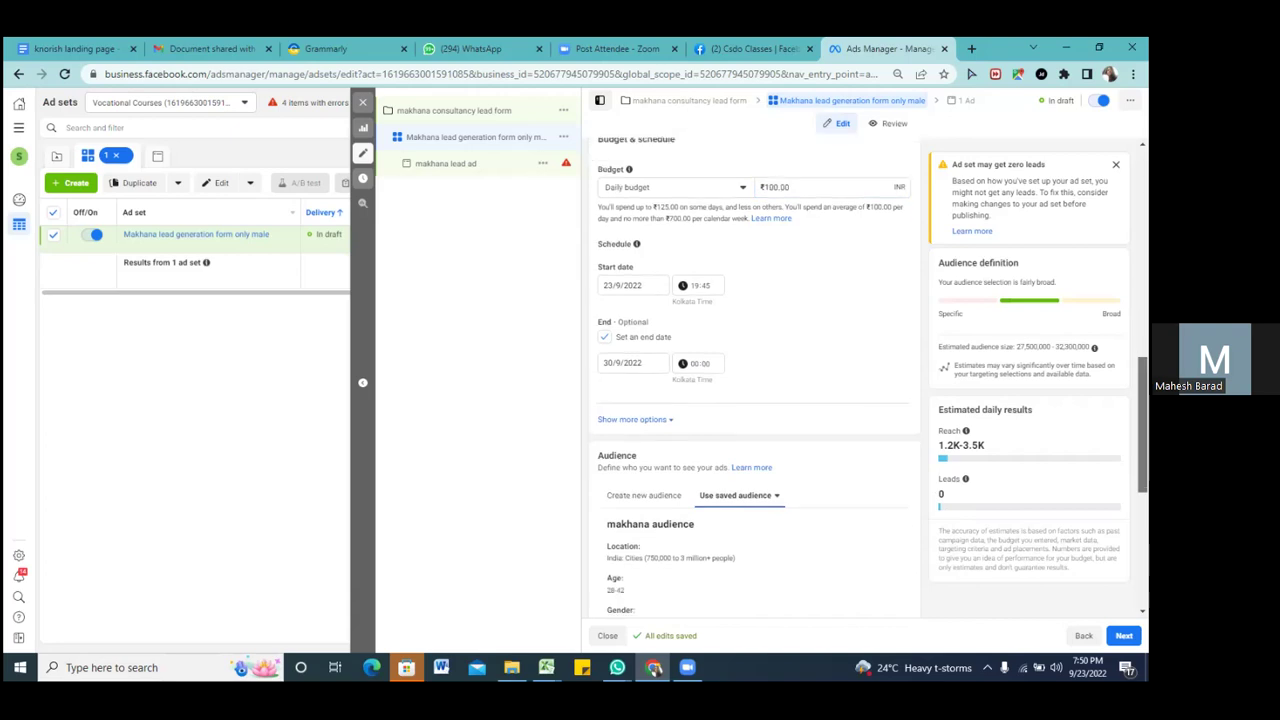
scroll(755, 380, "down", 1)
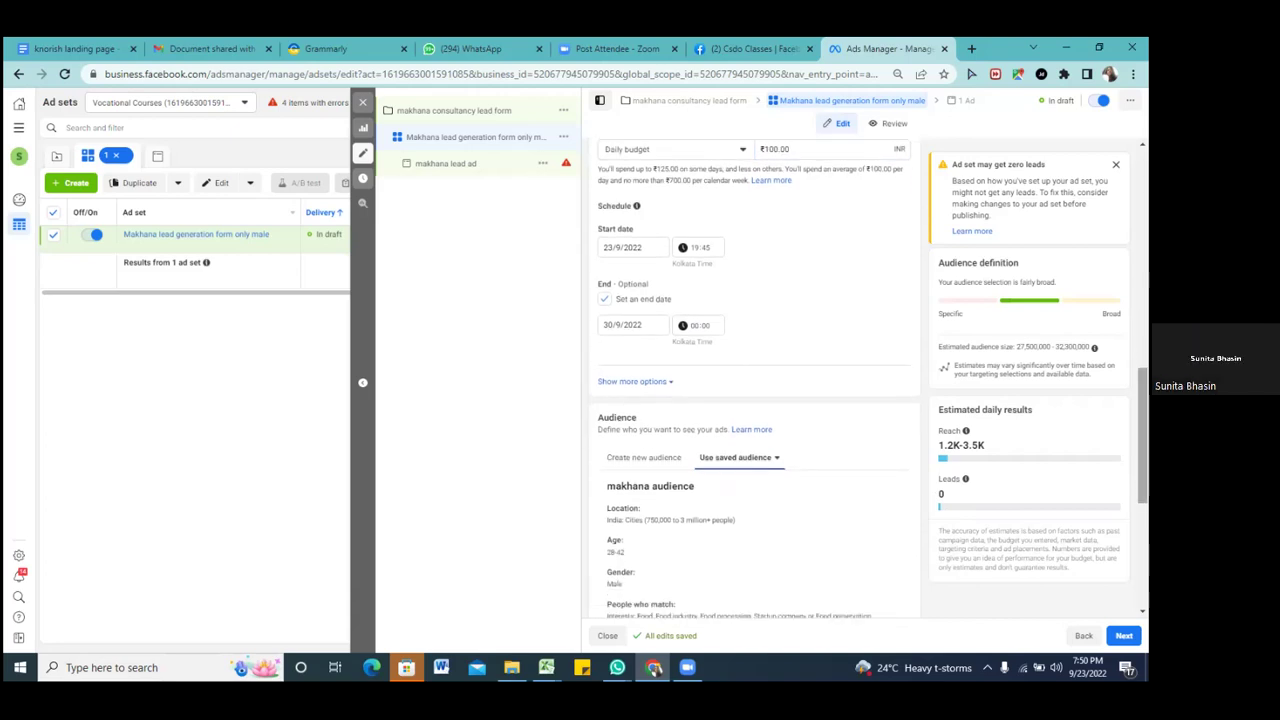
scroll(755, 380, "down", 7)
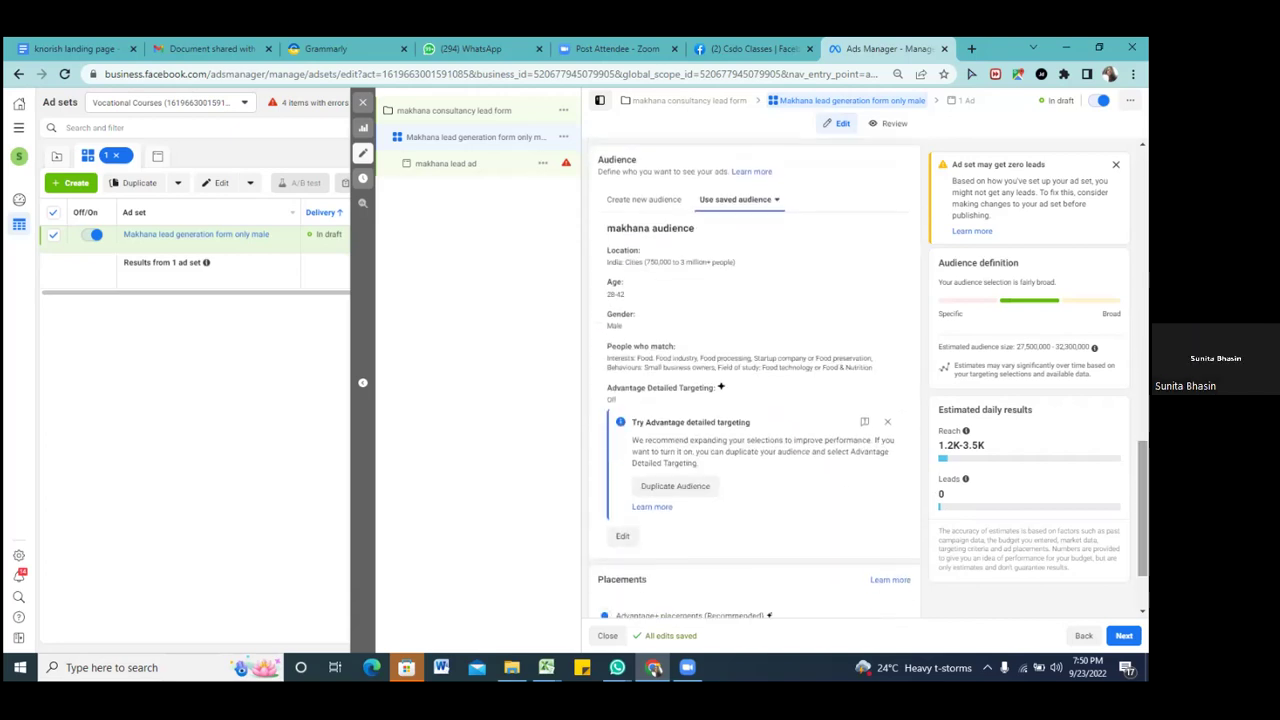
scroll(755, 380, "down", 3)
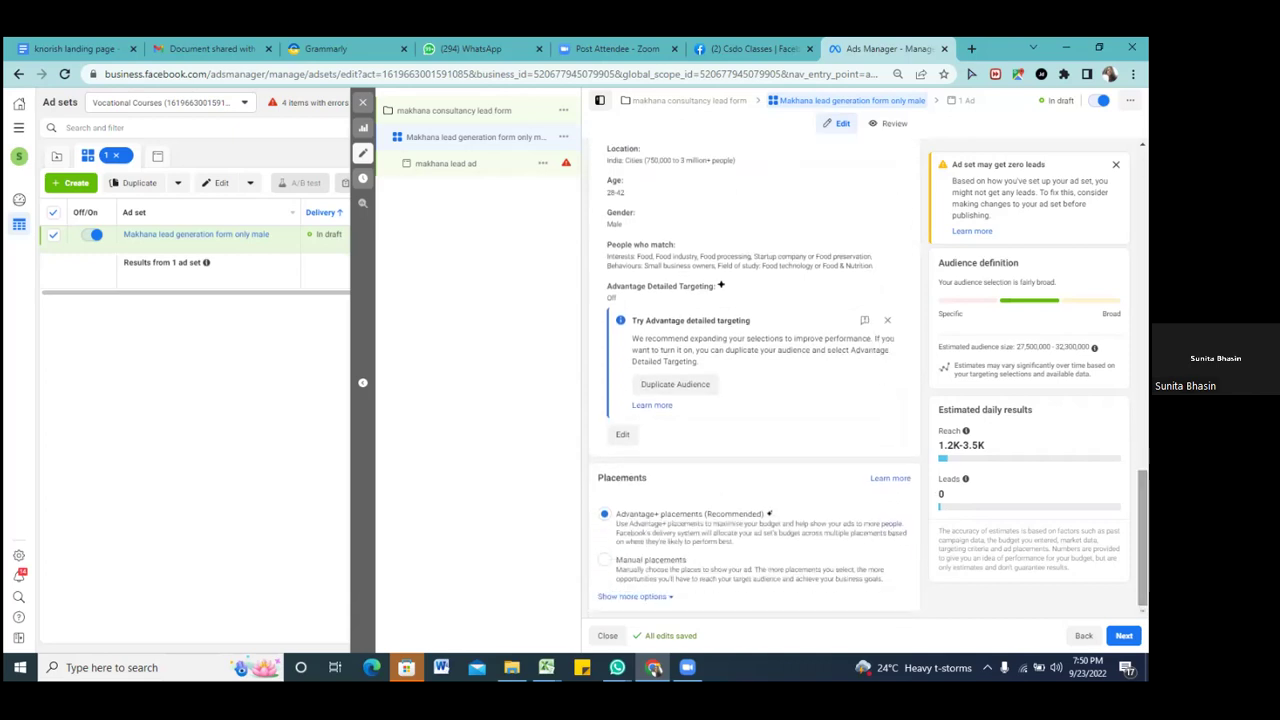
left_click(1124, 635)
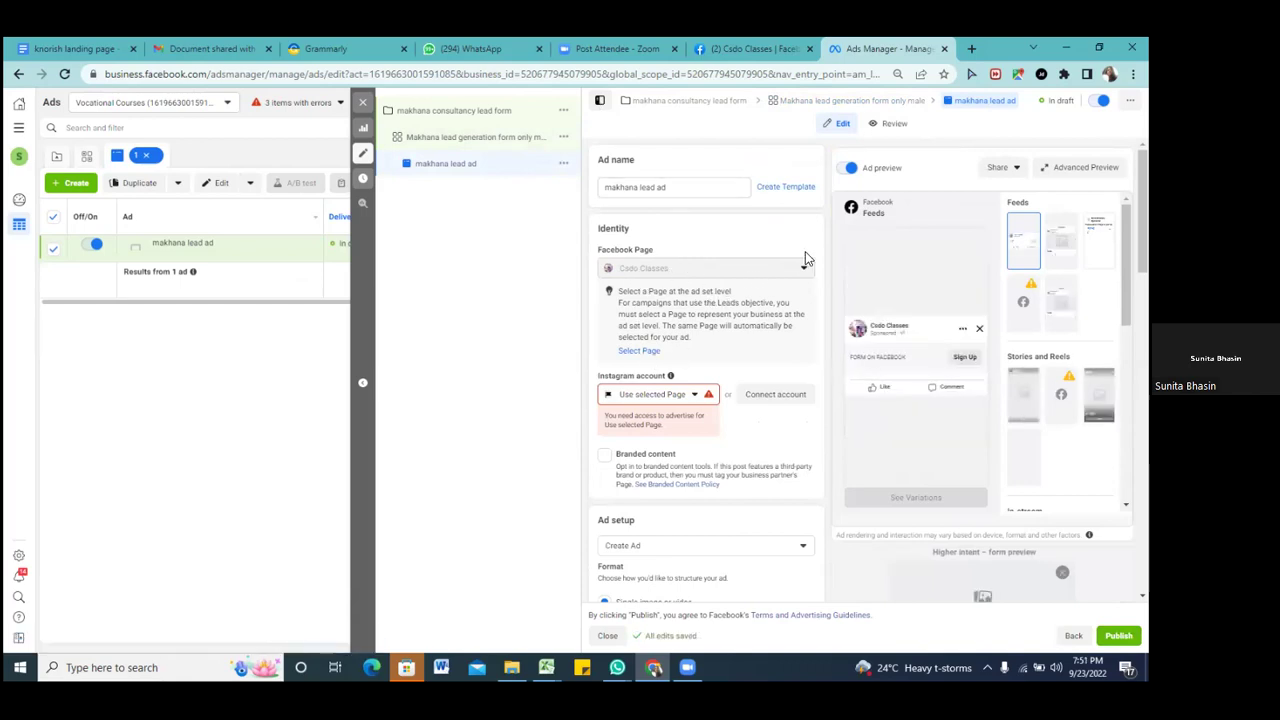
- Check the ad's Facebook Page against the Page selected in the ad set, and return to the makhana lead ad
double_click(647, 270)
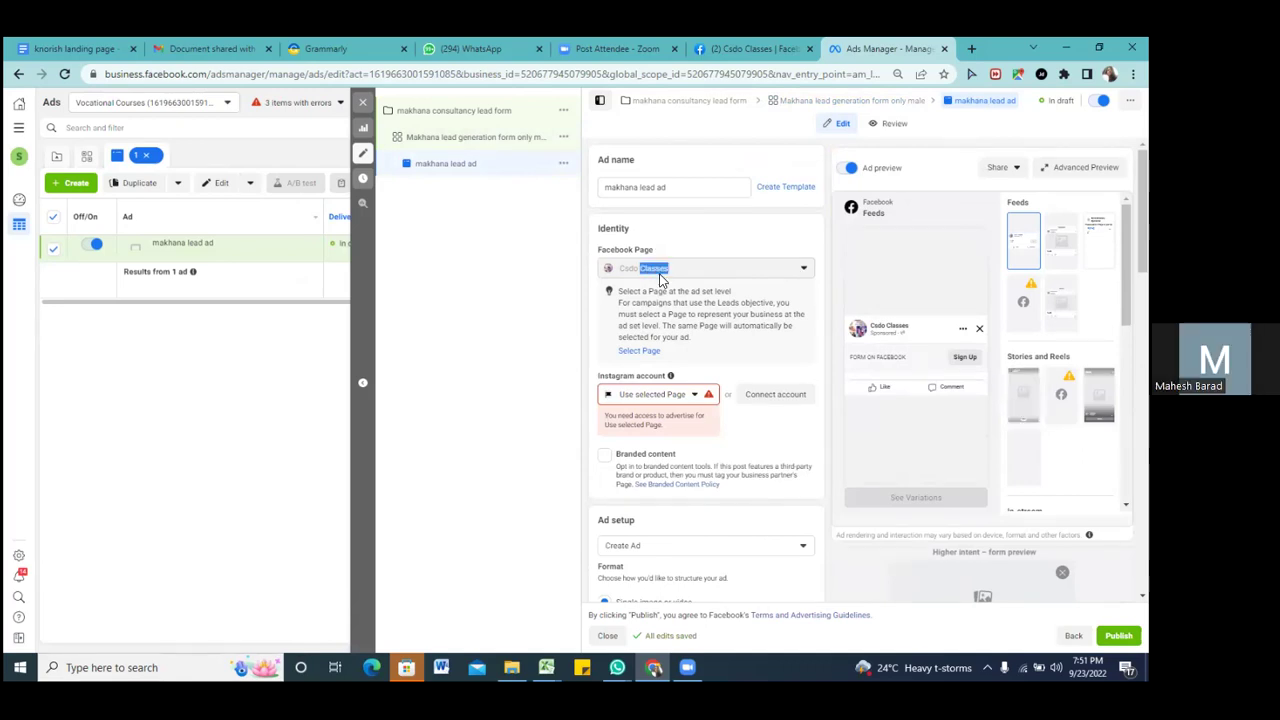
left_click(693, 266)
left_click(429, 140)
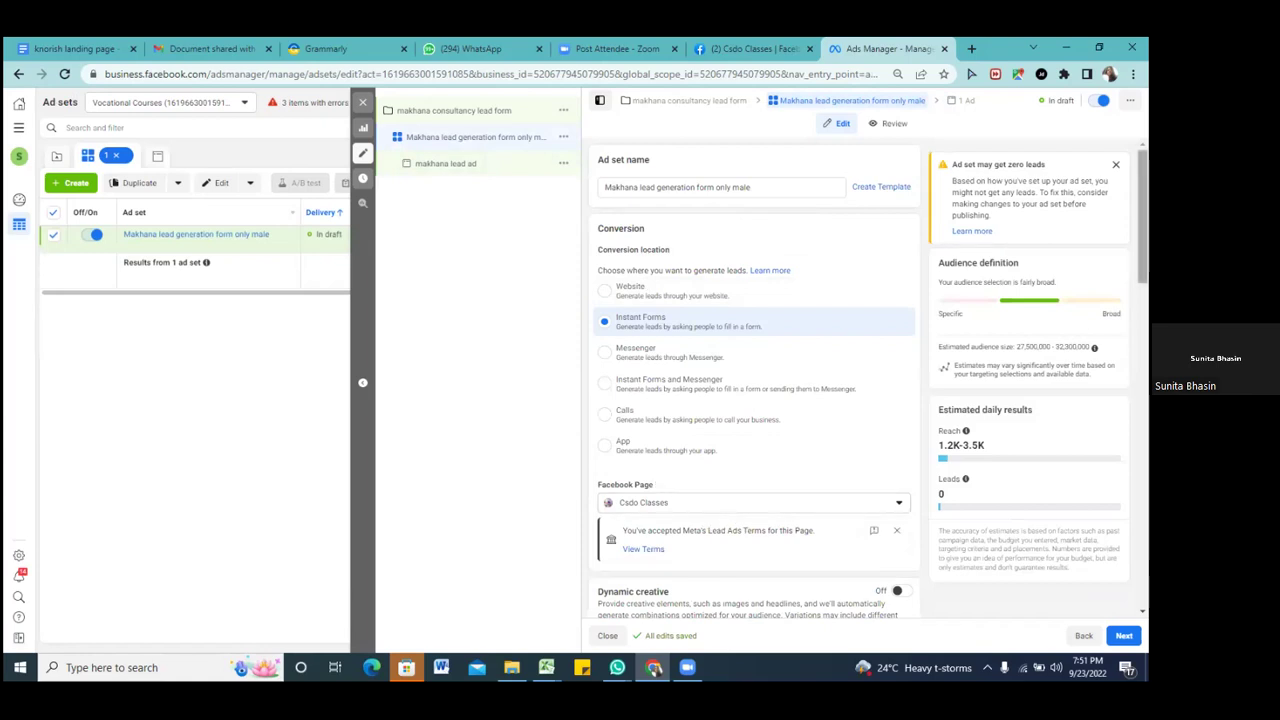
scroll(755, 380, "down", 2)
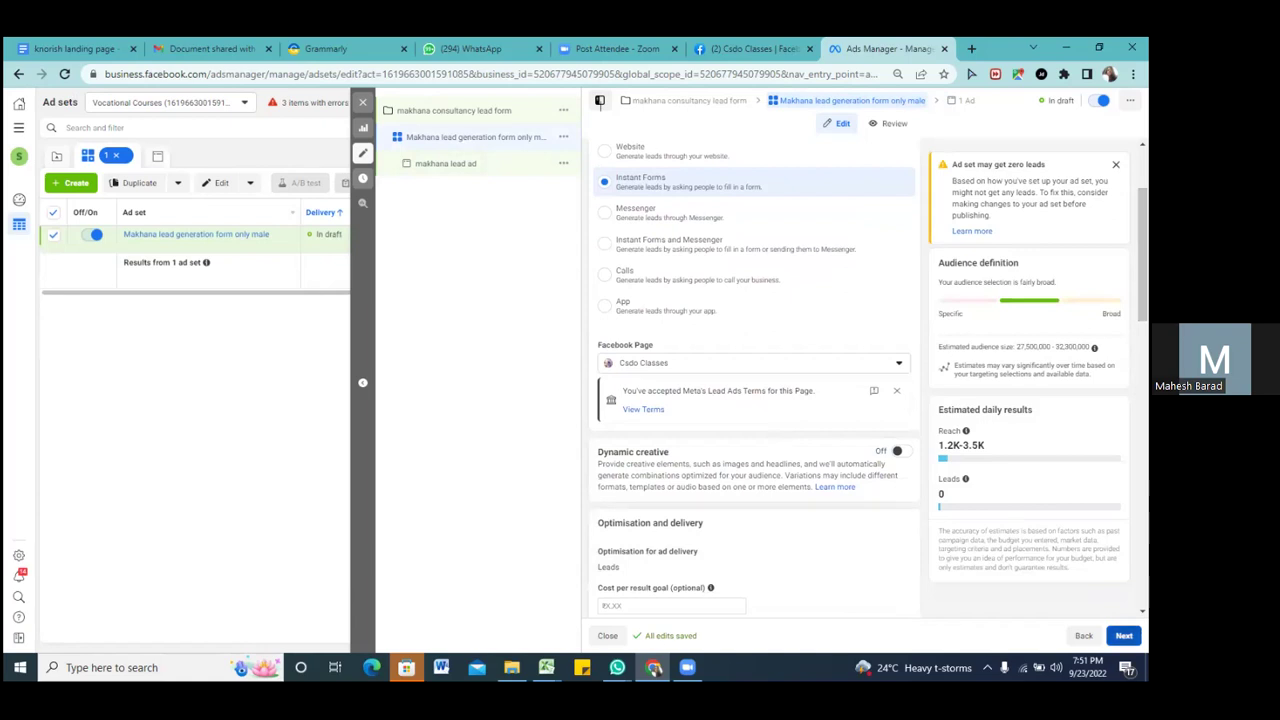
left_click(1124, 635)
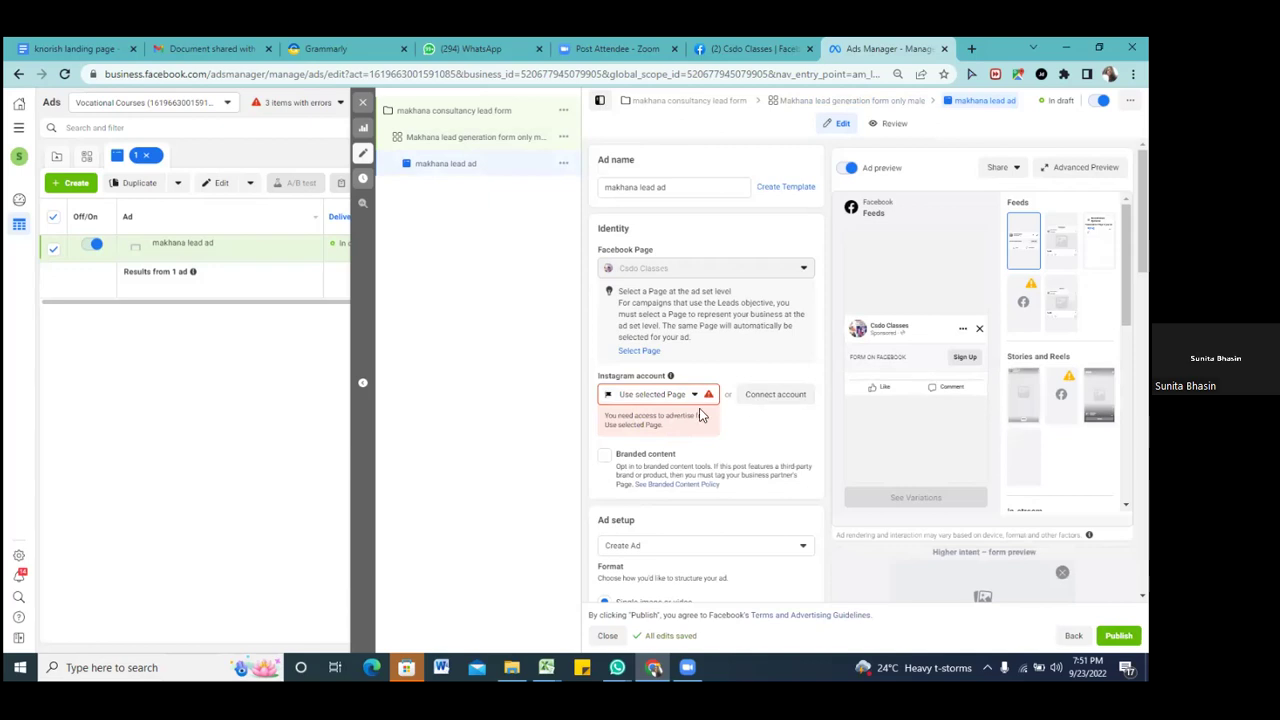
- Select csdo_classes as the ad's Instagram account, dismissing the Instagram login window without connecting another account
left_click(773, 396)
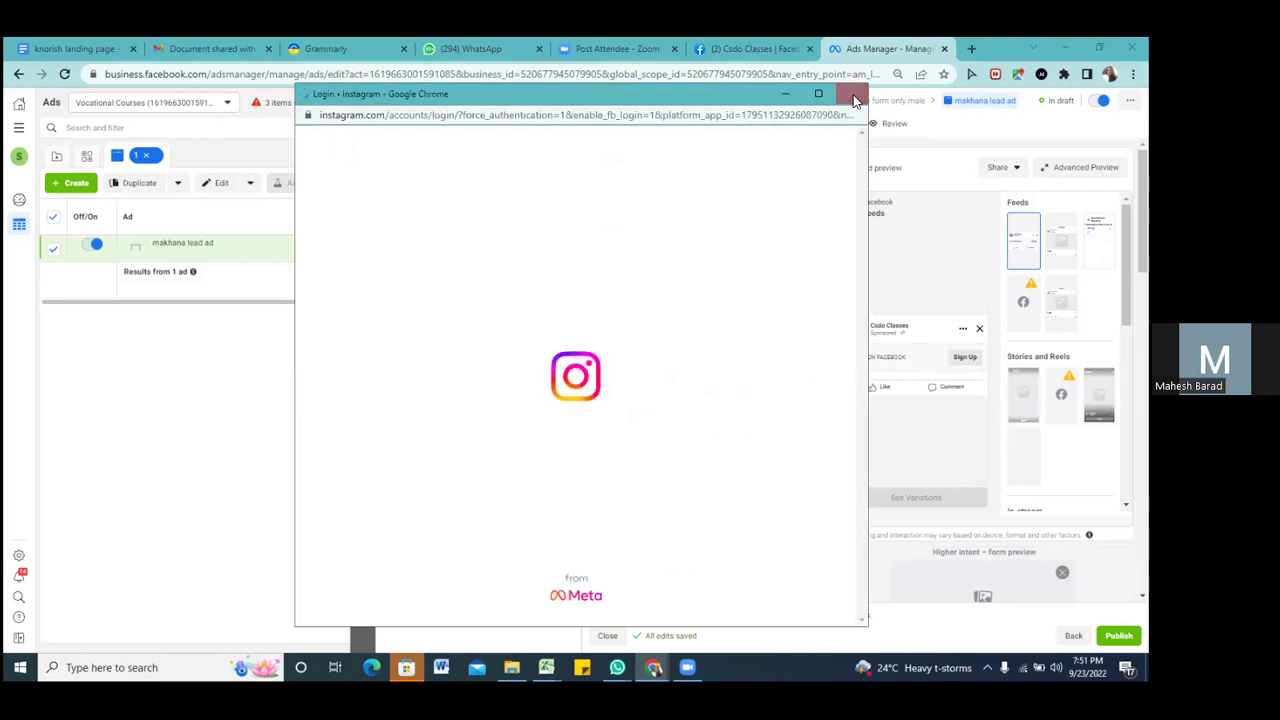
left_click(855, 97)
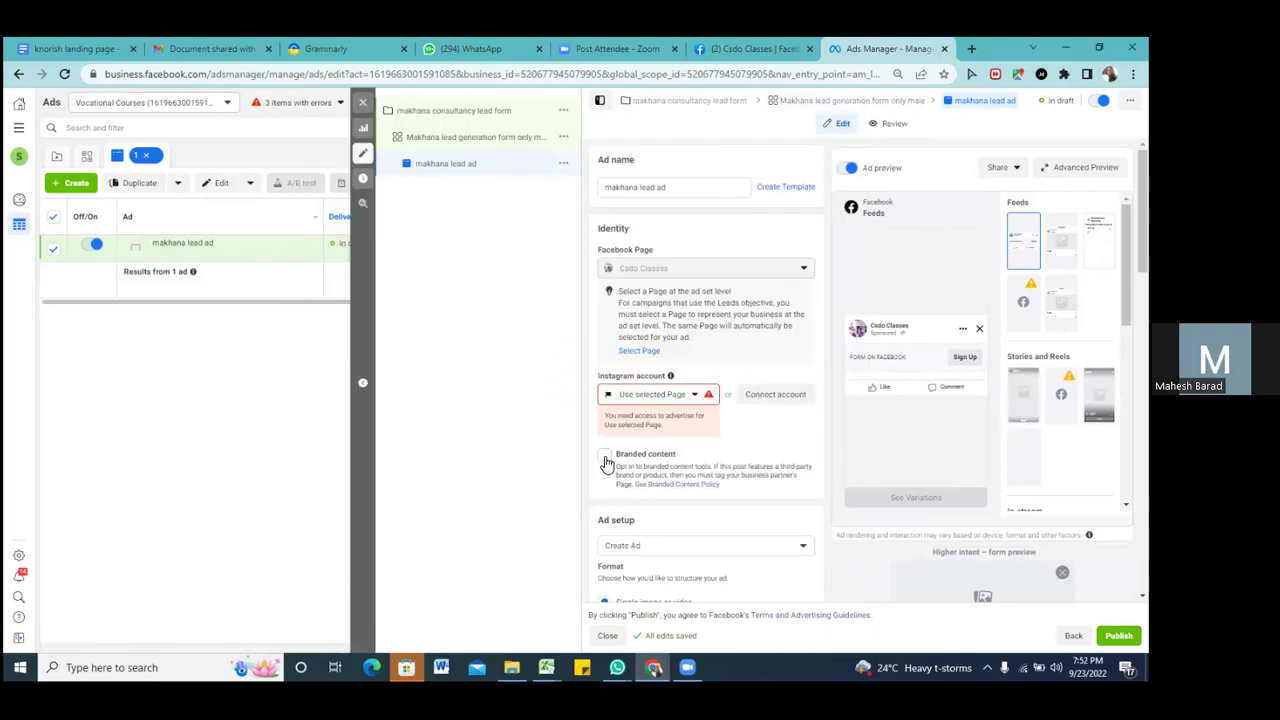
left_click(695, 398)
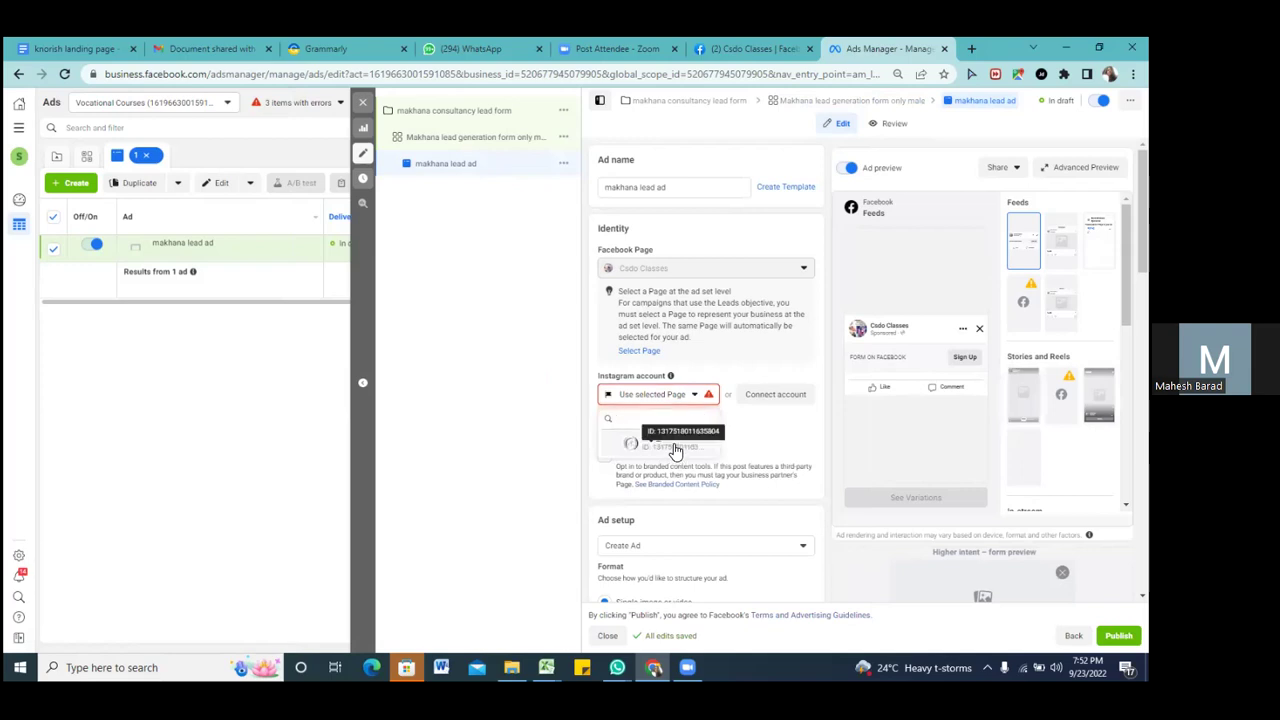
left_click(675, 445)
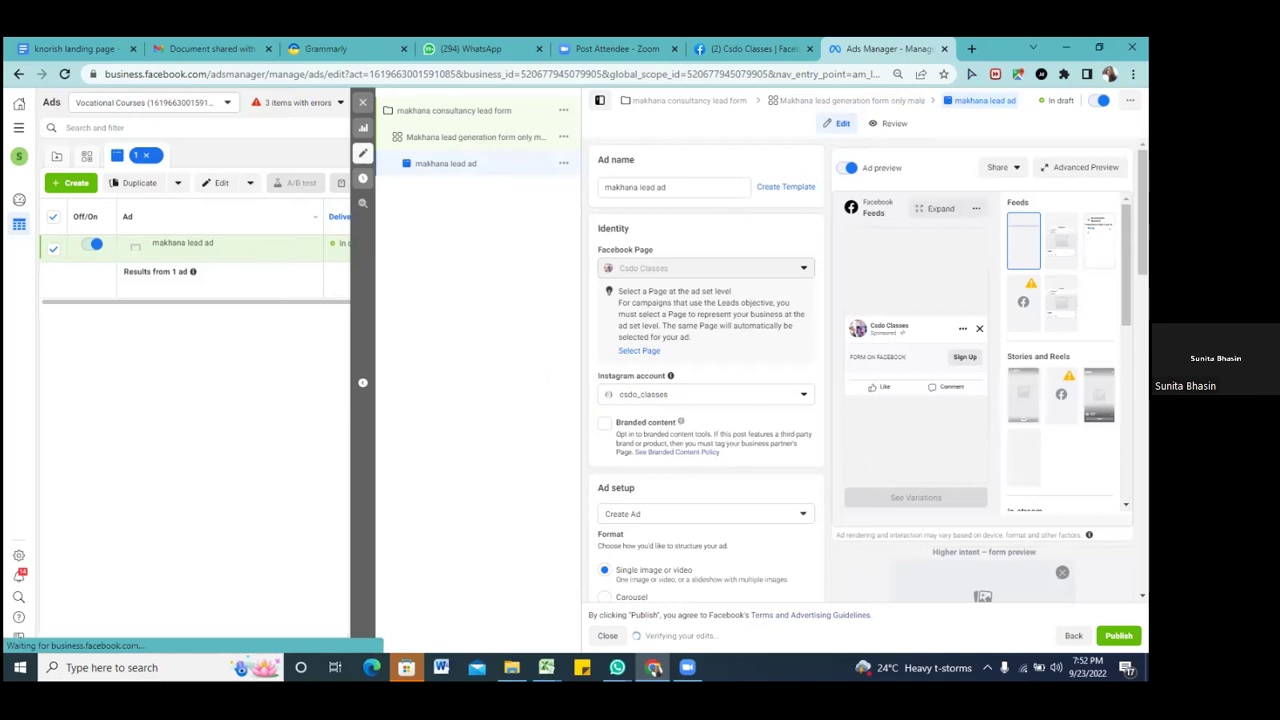
- Set the makhana lead ad's format to Carousel in the ad setup
left_click_drag(1126, 235, 1126, 261)
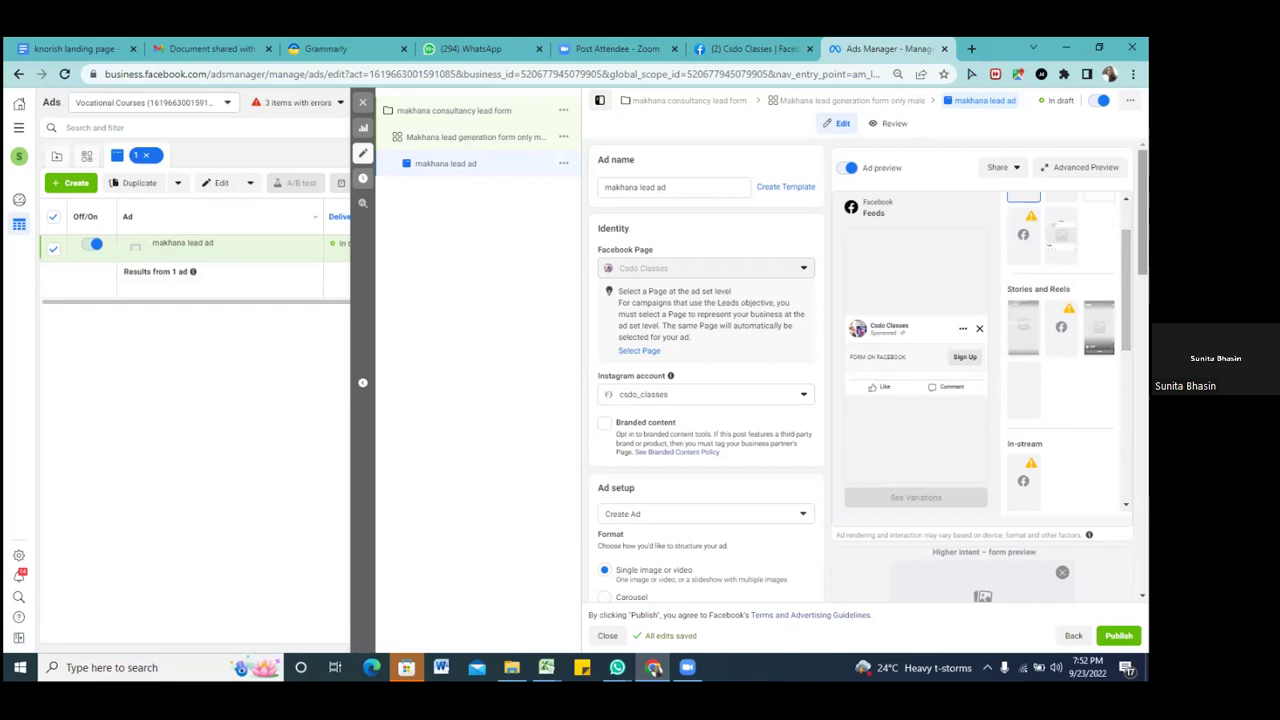
scroll(706, 400, "down", 1)
scroll(706, 400, "down", 2)
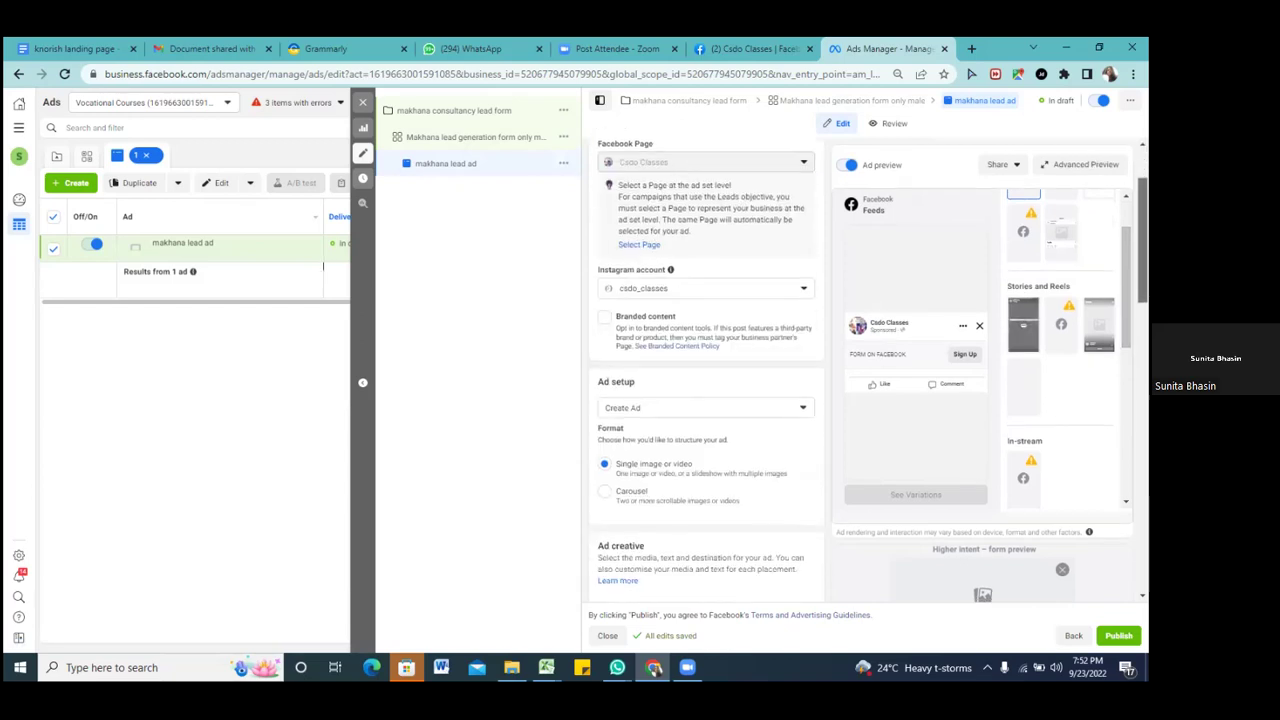
scroll(706, 400, "down", 1)
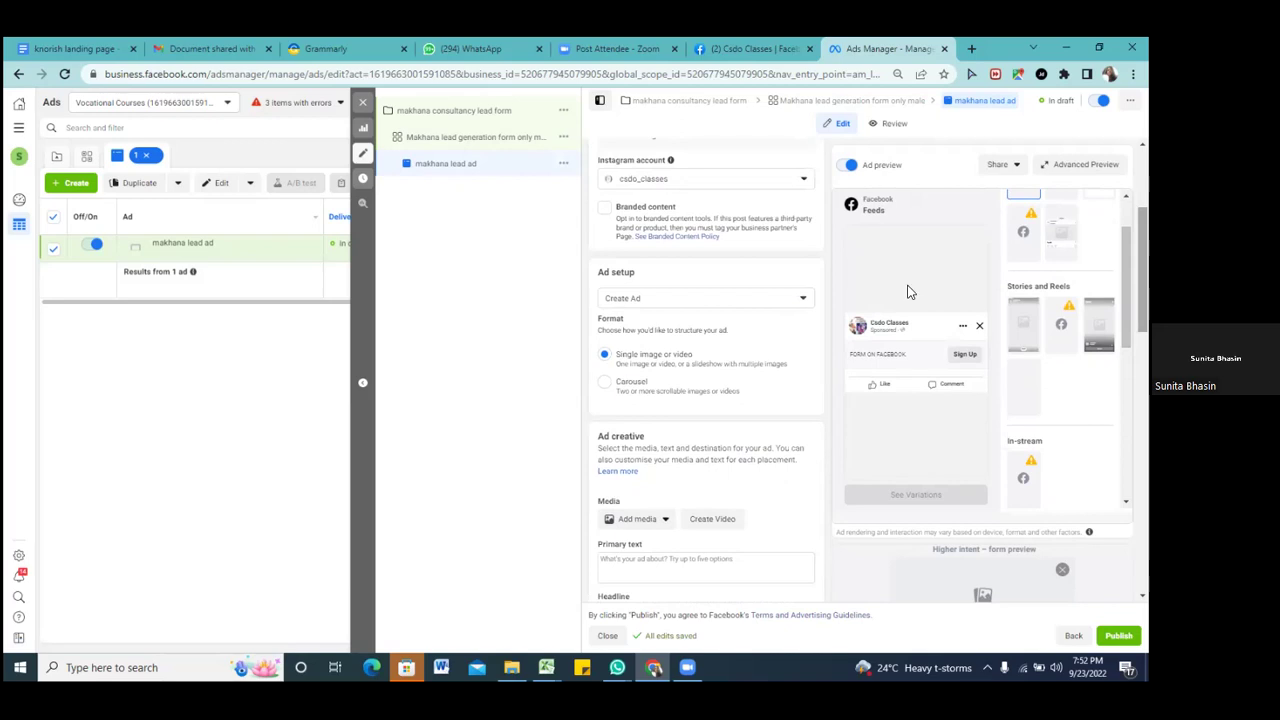
left_click(605, 385)
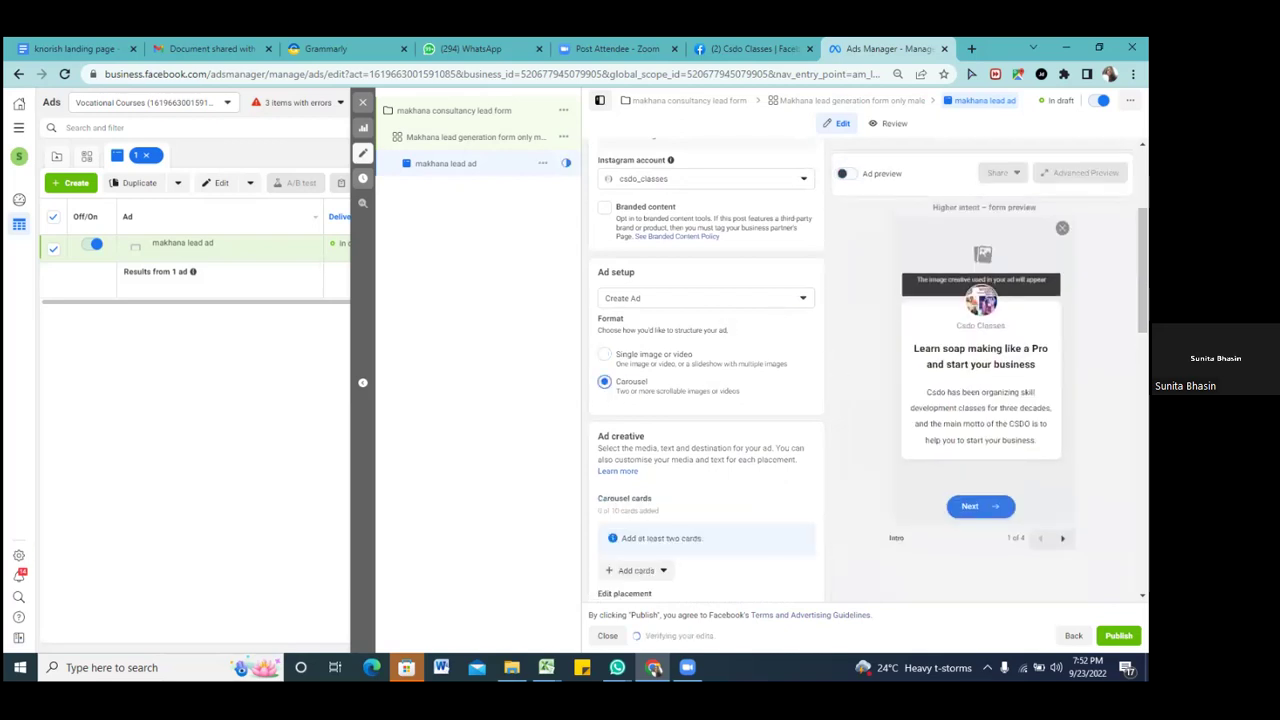
- Create a new instant form for the ad, name it "makhana lead" and set its form type to Higher intent
left_click_drag(1143, 270, 1143, 318)
scroll(706, 400, "down", 1)
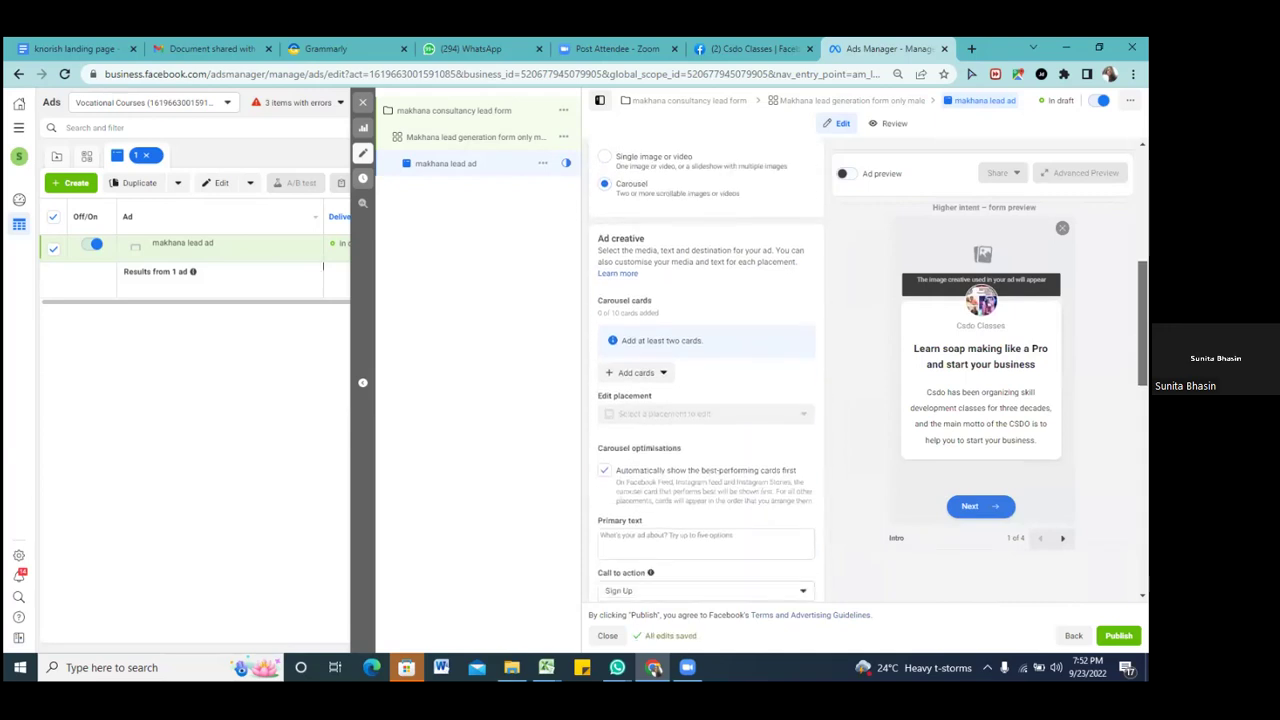
scroll(706, 360, "down", 1)
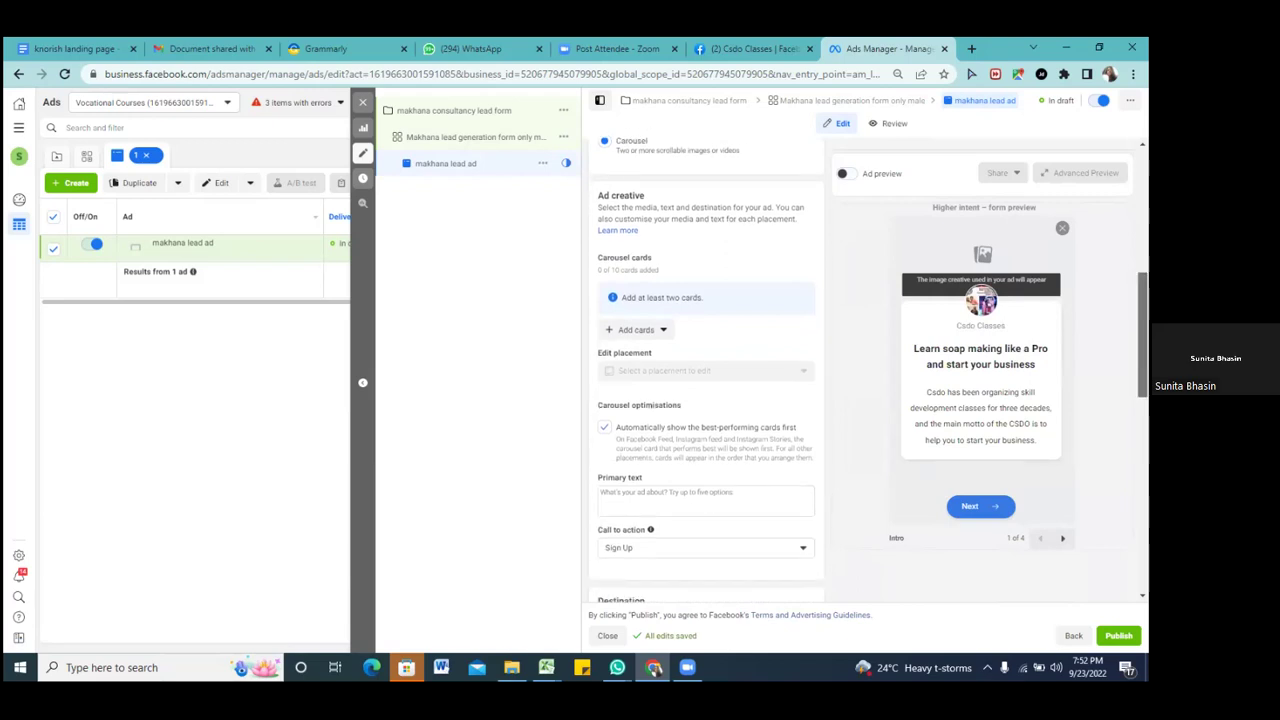
scroll(706, 372, "down", 3)
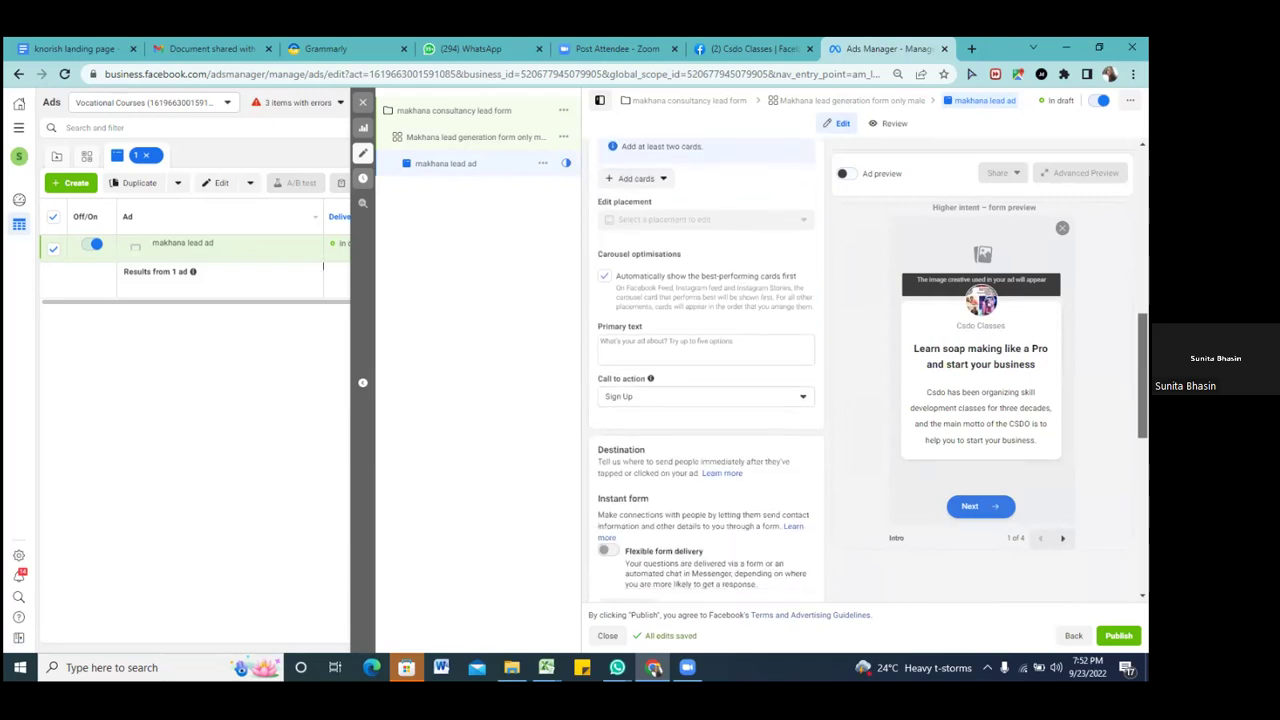
scroll(706, 372, "down", 1)
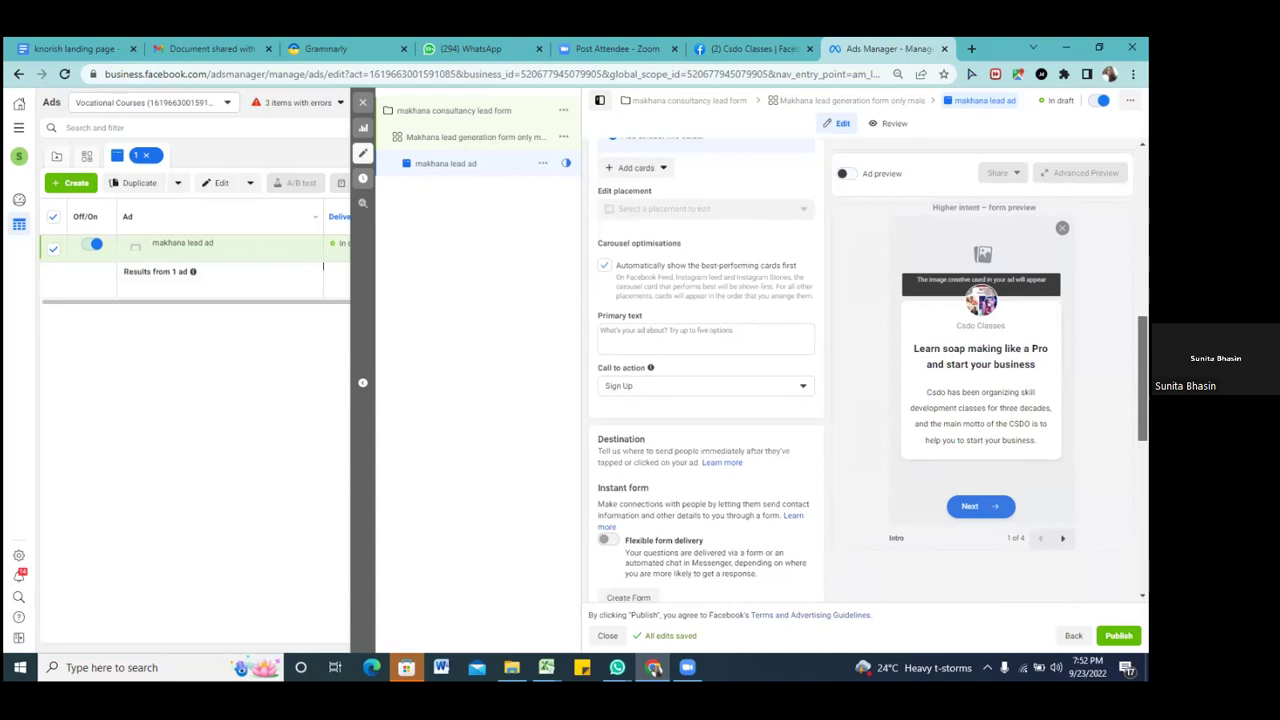
scroll(706, 370, "down", 2)
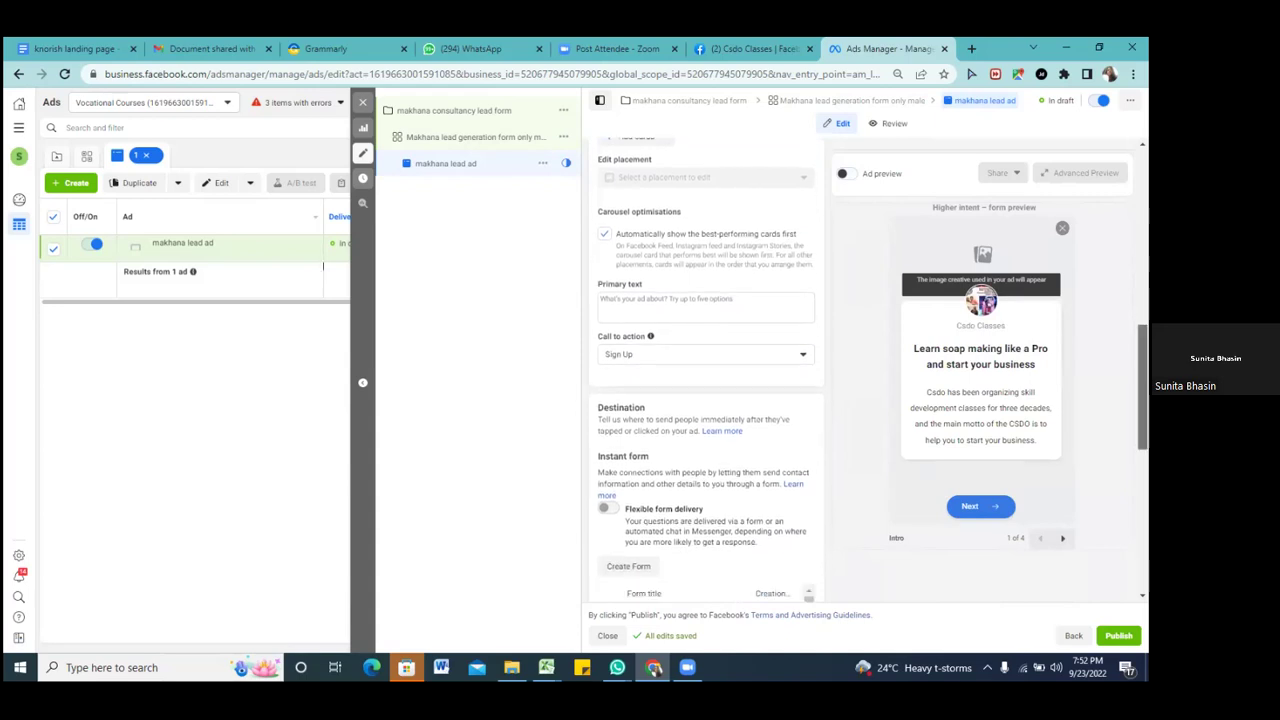
scroll(706, 370, "down", 3)
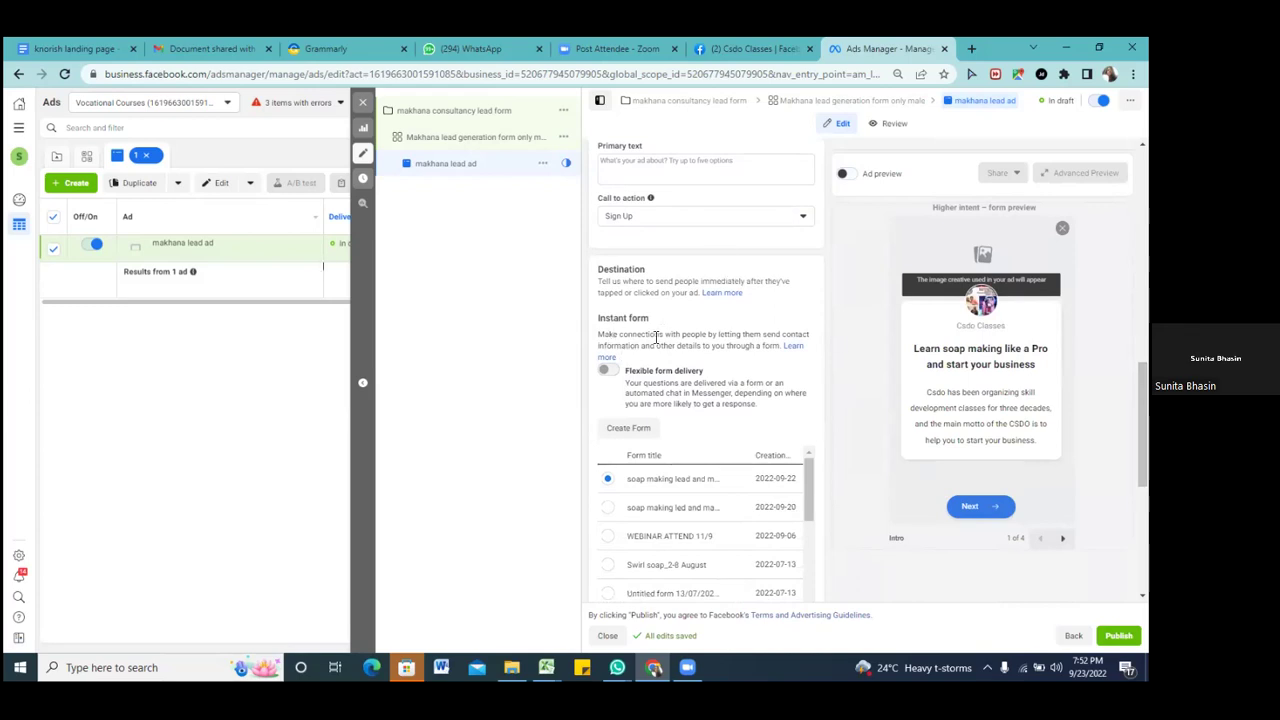
left_click(640, 429)
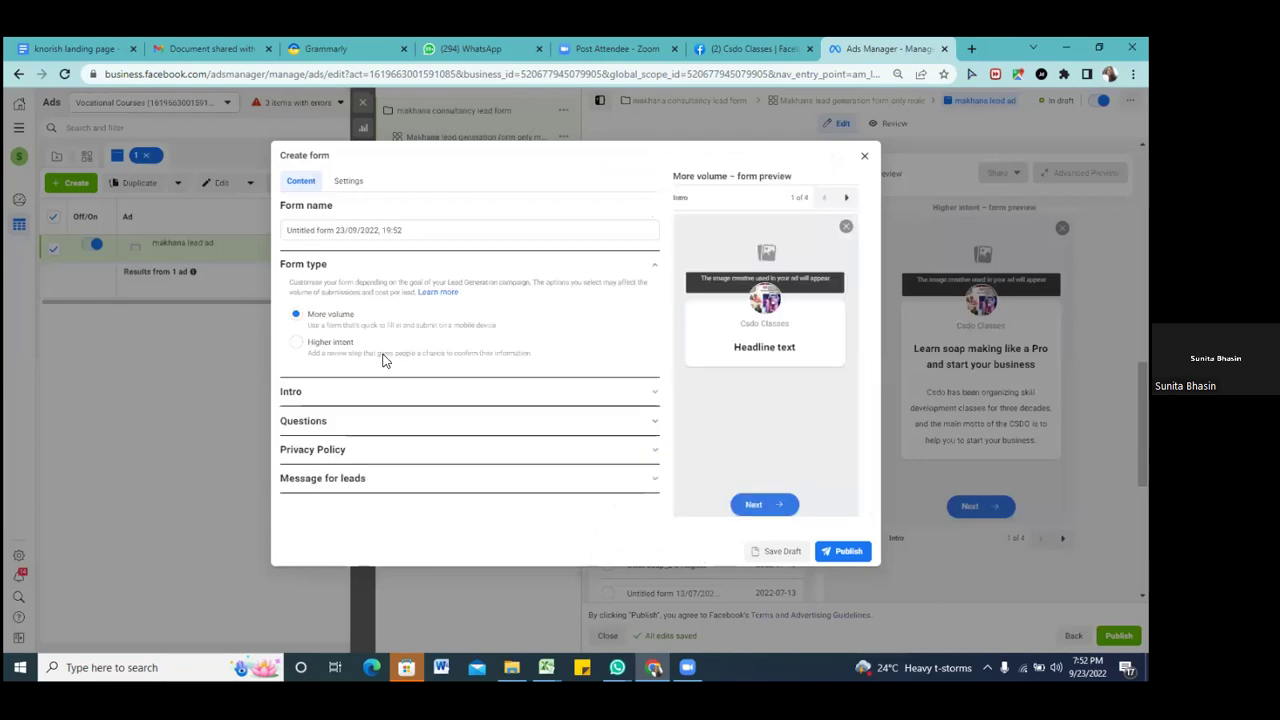
left_click(292, 229)
type("makhana lead")
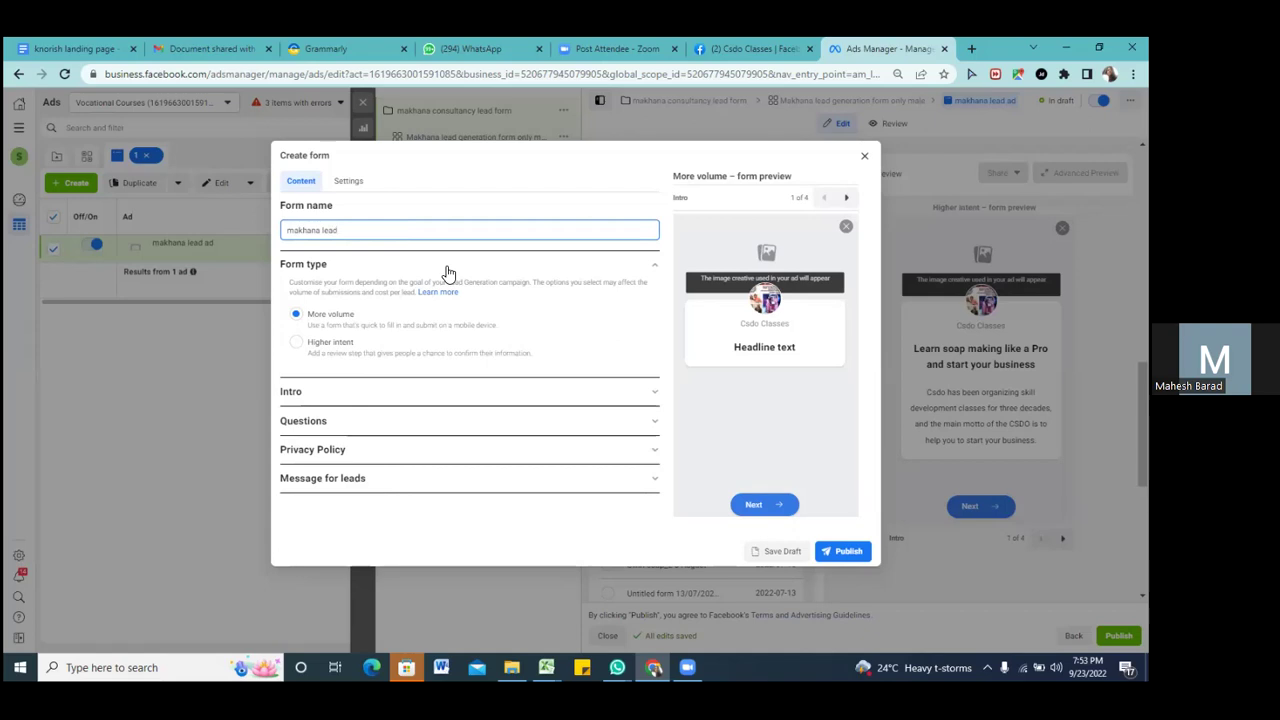
left_click(296, 345)
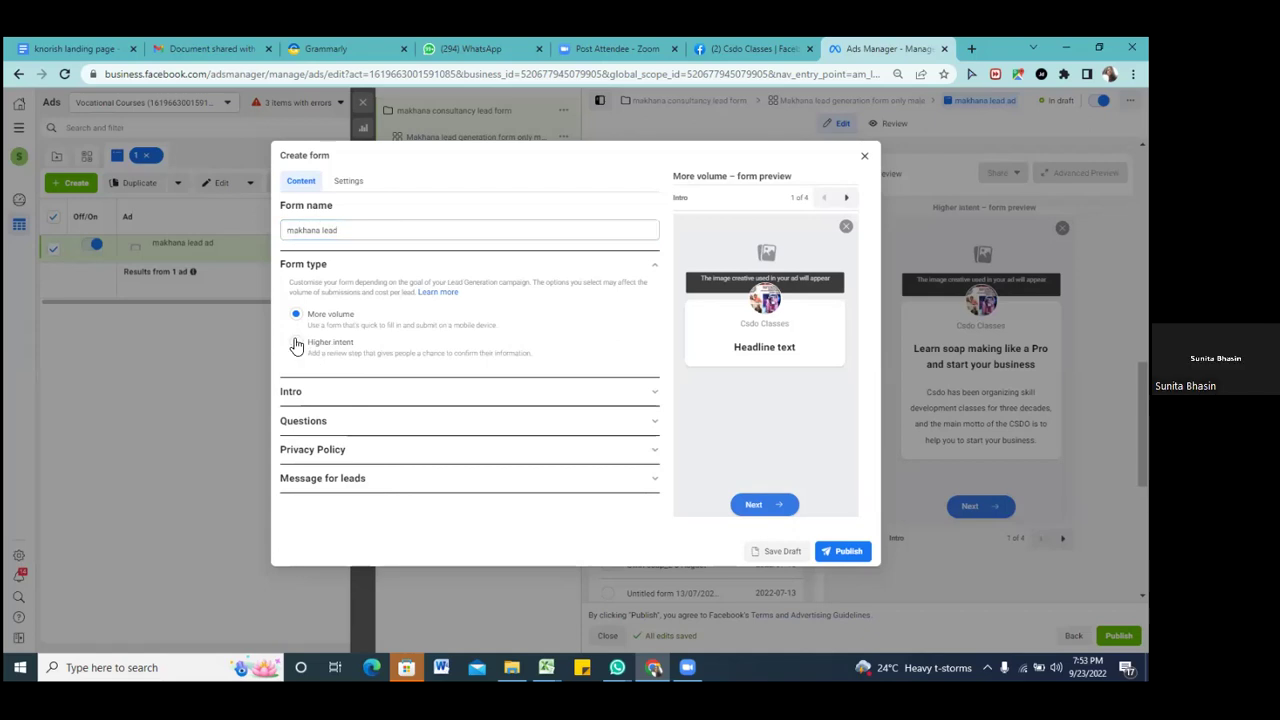
- Open the form's intro settings and examine the background image options and the greeting's headline and description fields
left_click(654, 393)
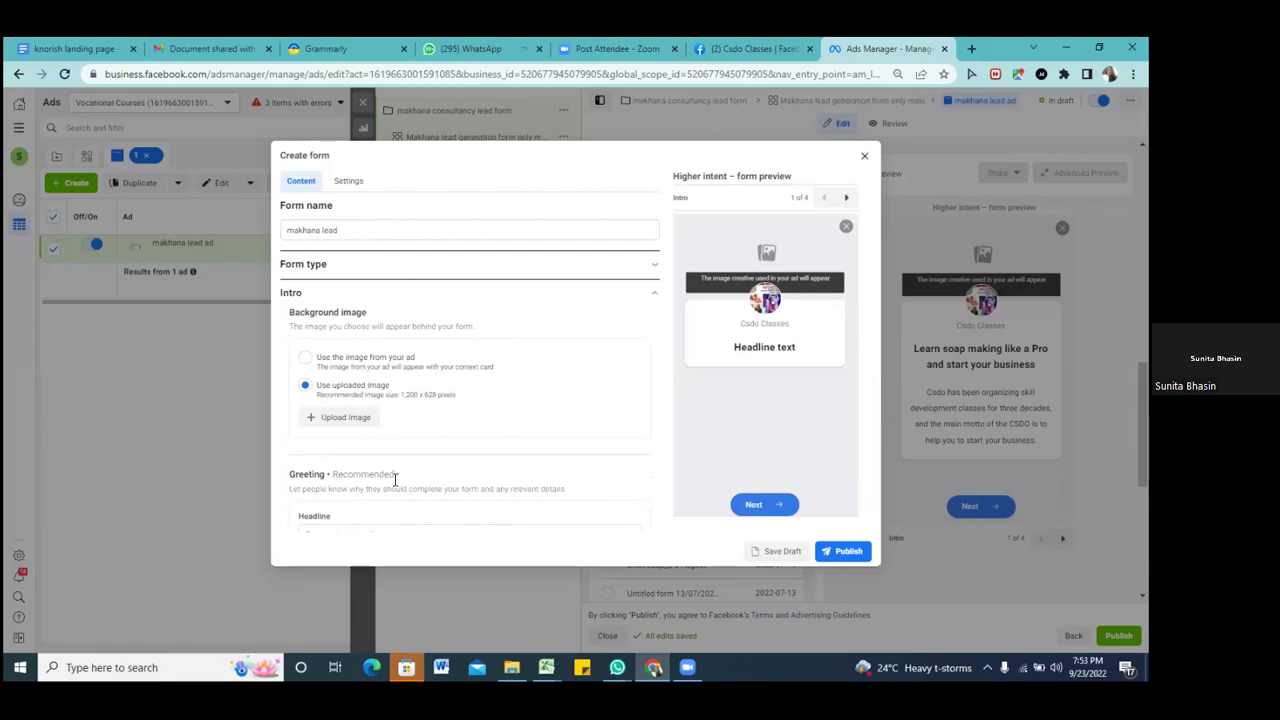
scroll(395, 478, "down", 2)
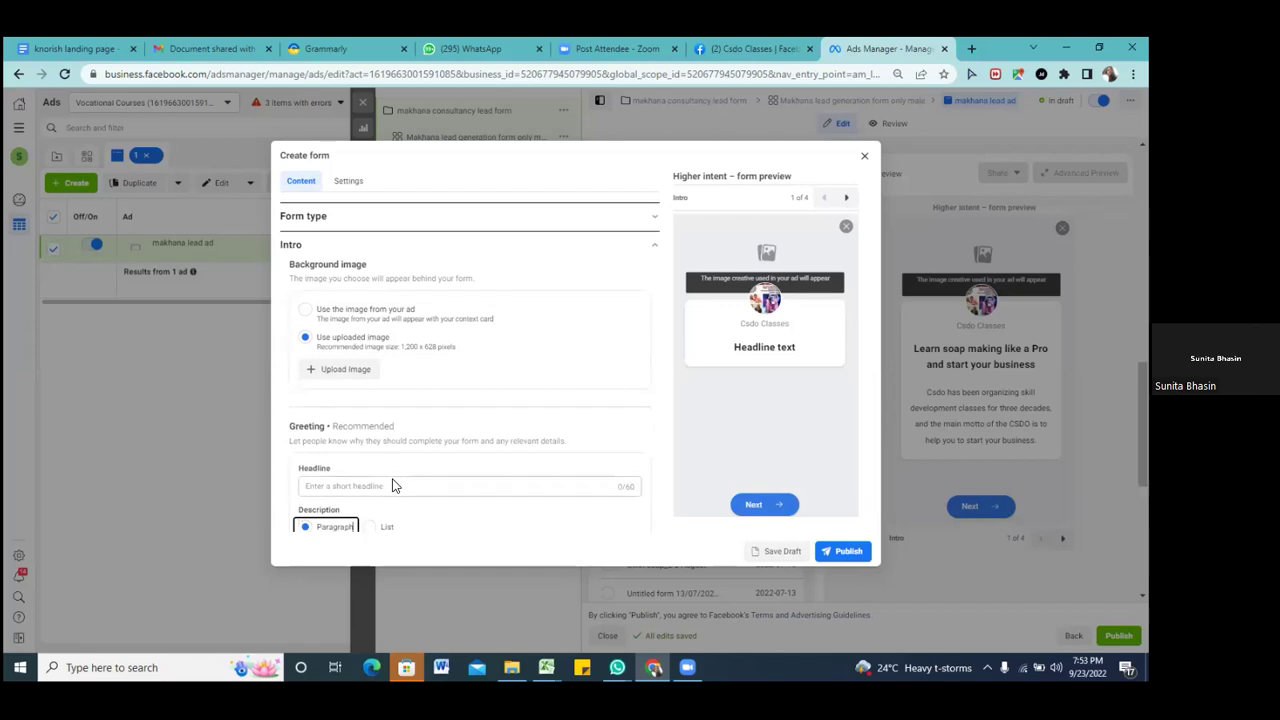
scroll(392, 486, "down", 4)
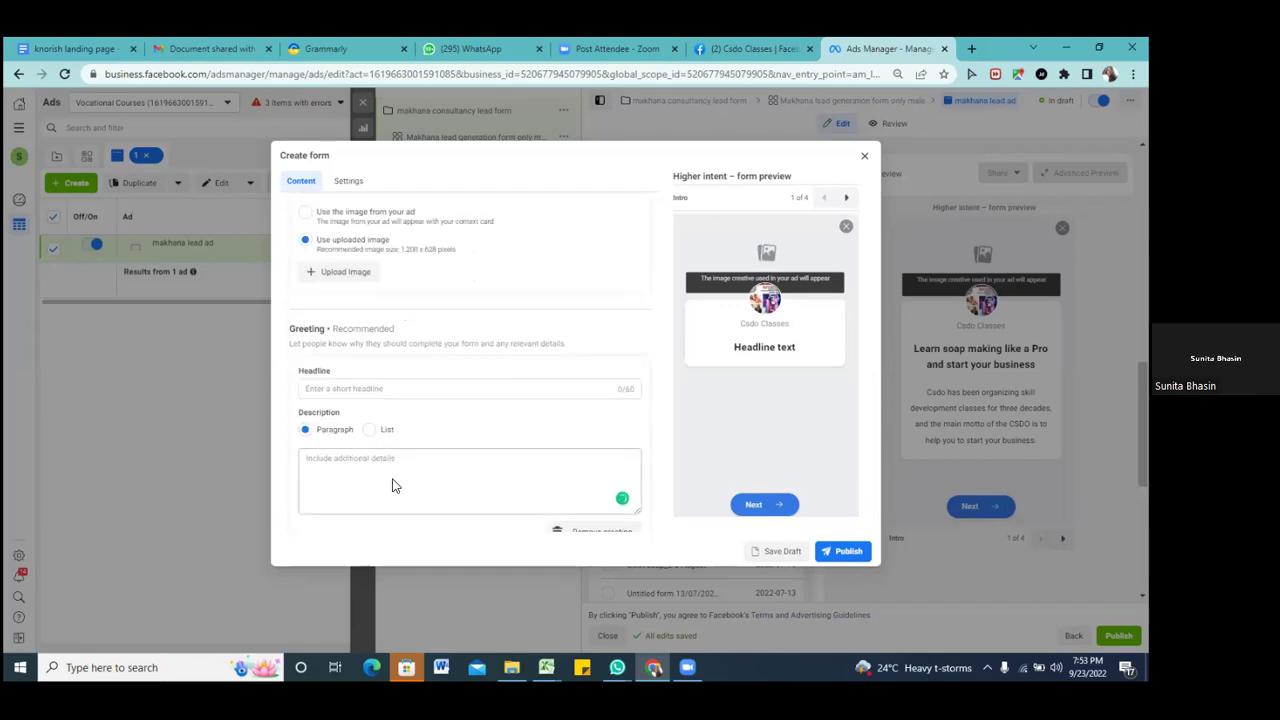
scroll(392, 484, "down", 2)
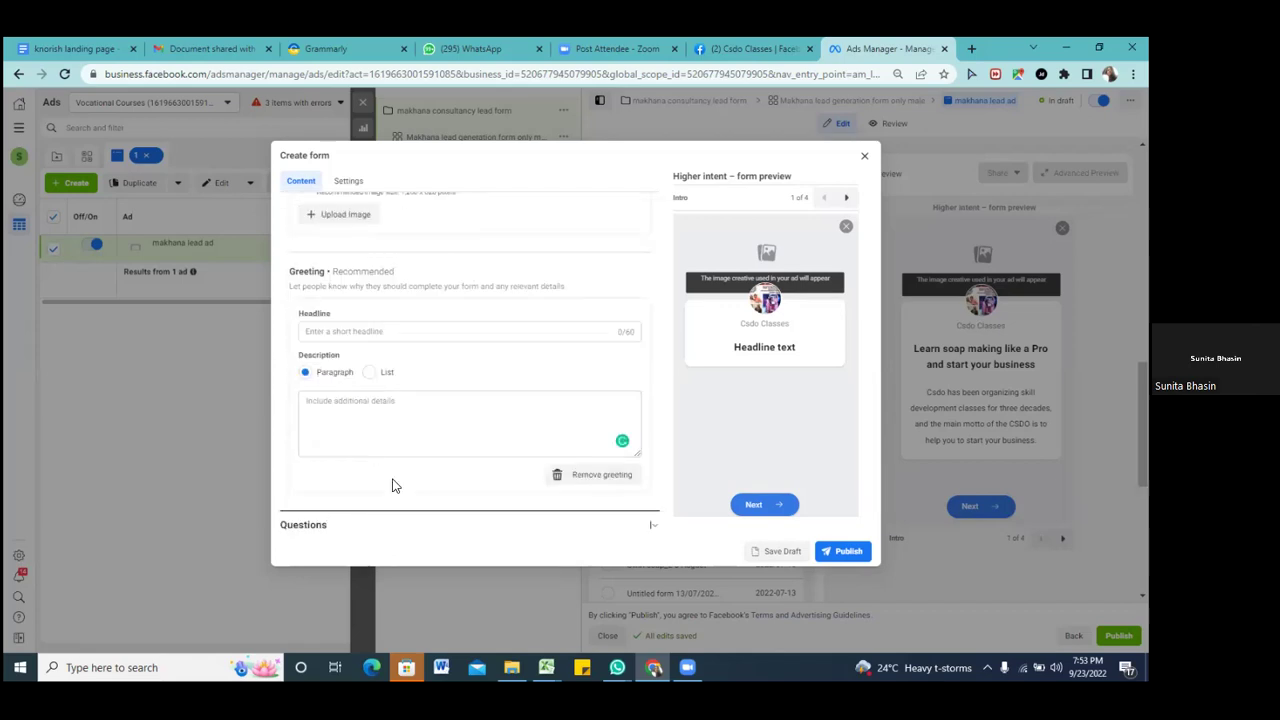
left_click(343, 331)
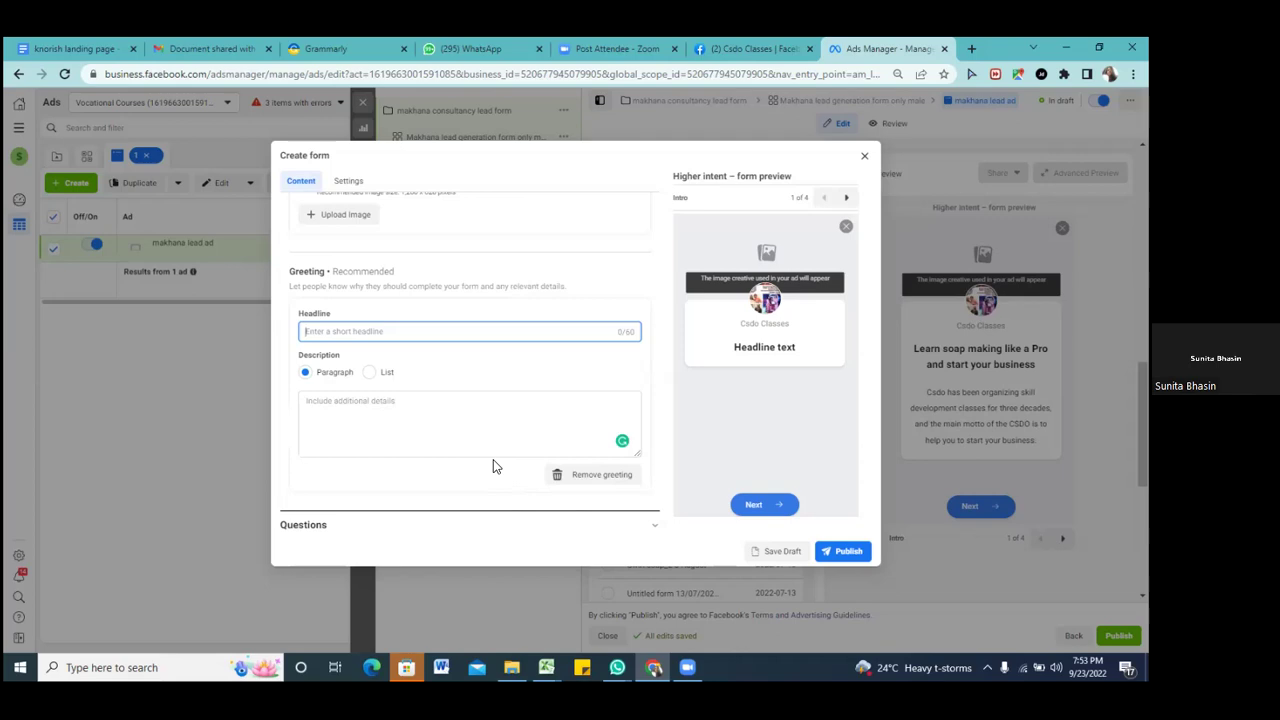
left_click(508, 428)
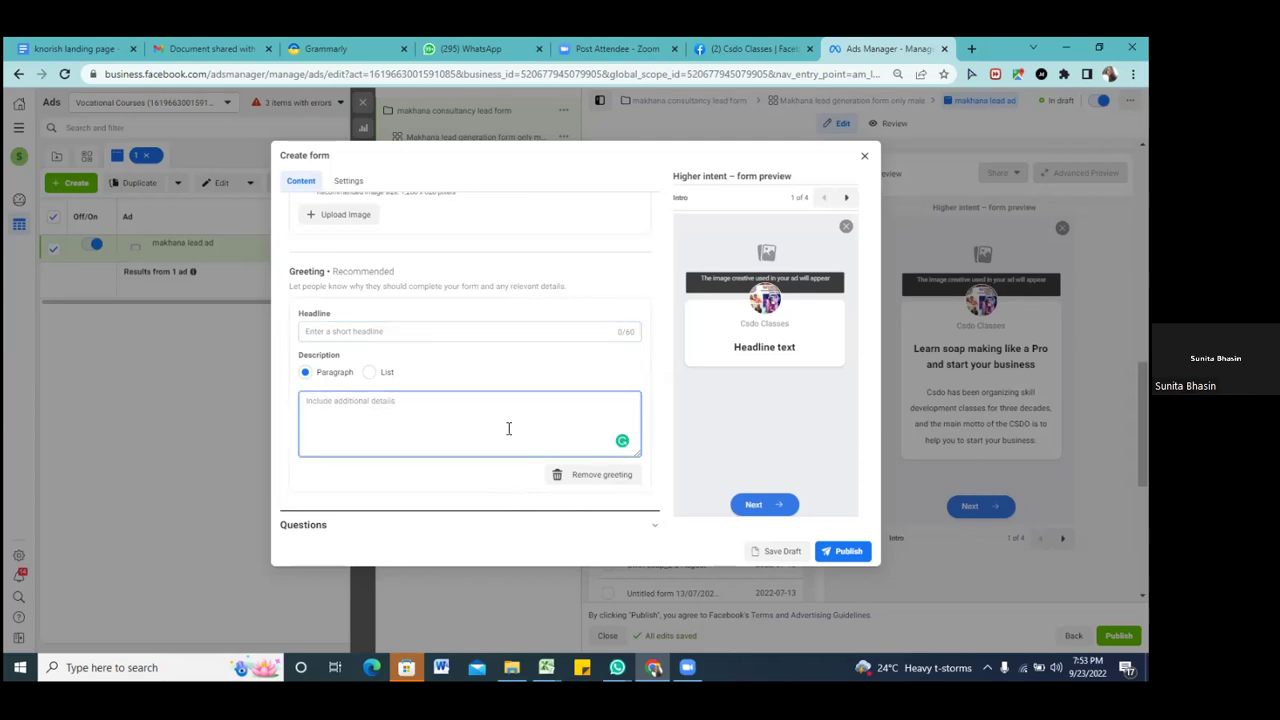
- Open the form's questions settings and examine the custom question types and the prefill question fields
left_click(504, 472)
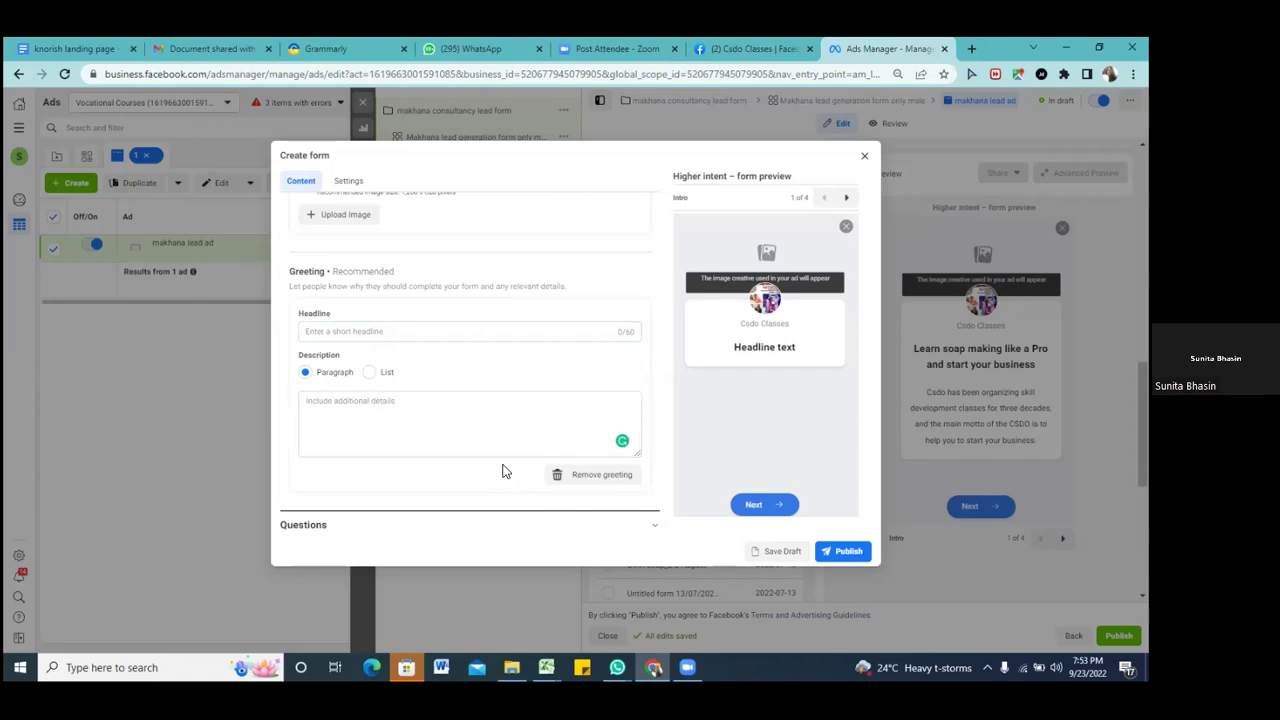
scroll(504, 472, "down", 3)
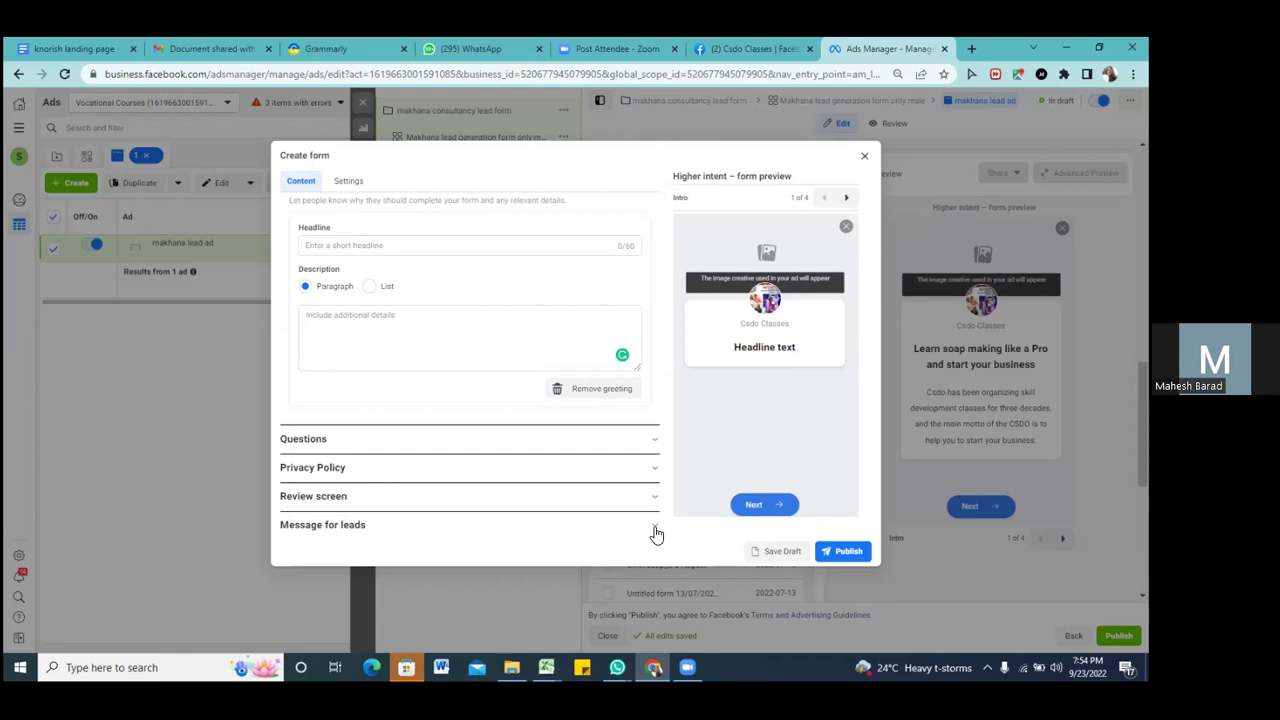
left_click(655, 445)
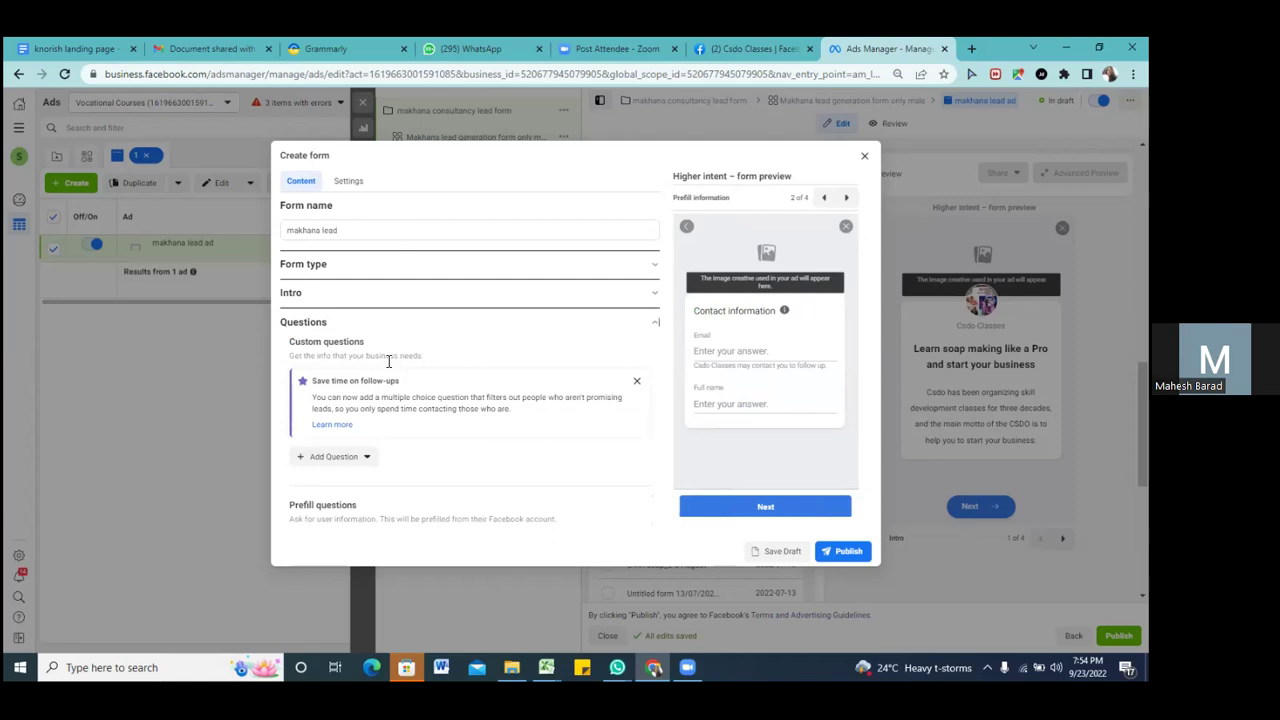
left_click(368, 460)
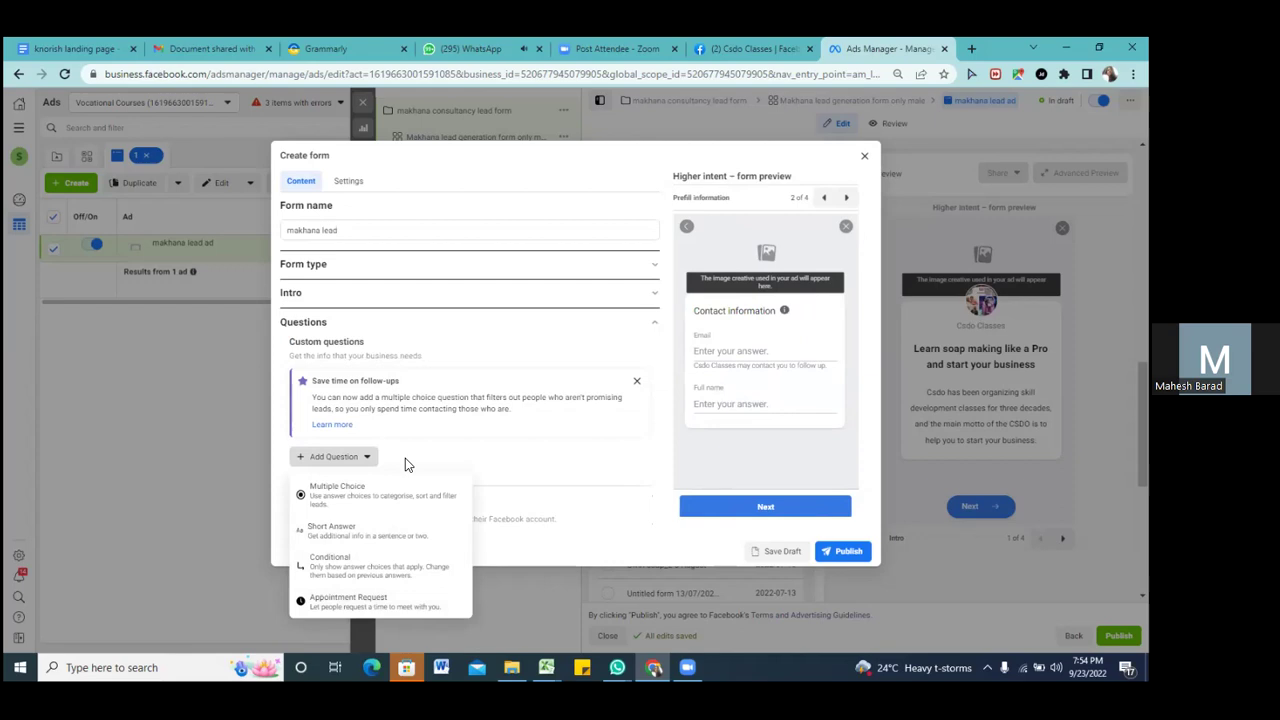
left_click(405, 457)
scroll(405, 456, "down", 3)
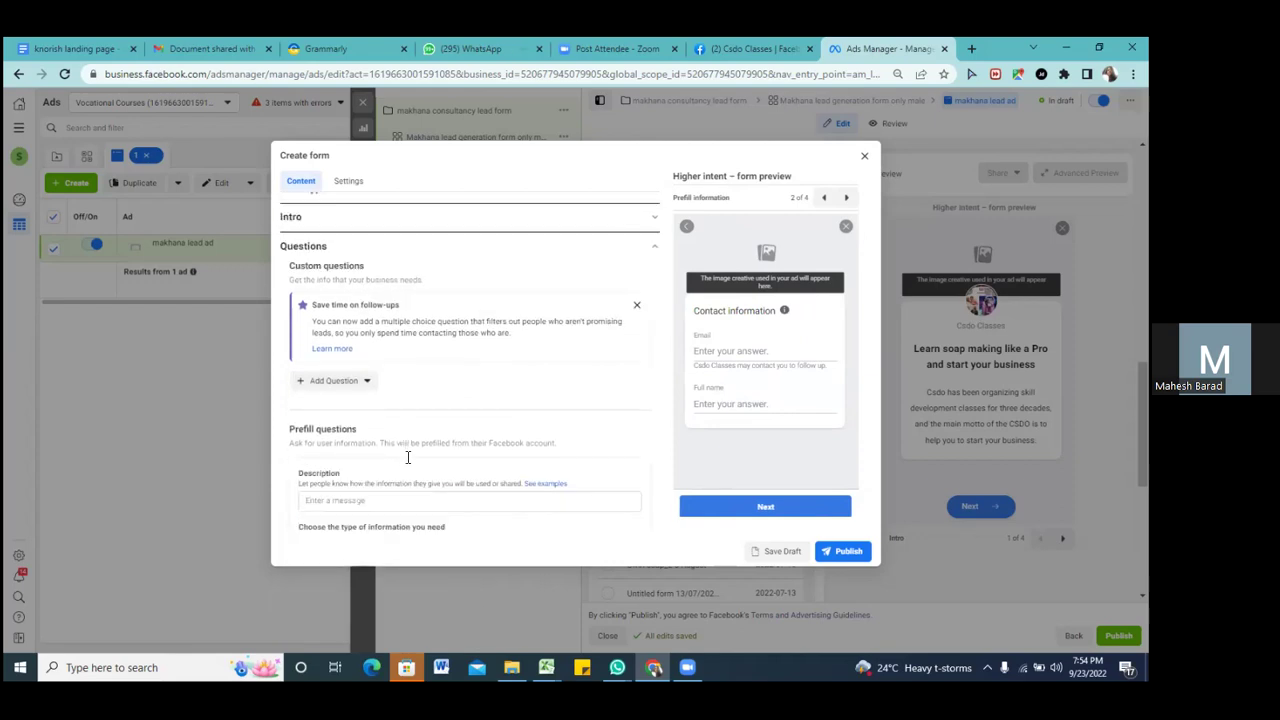
scroll(405, 460, "down", 1)
scroll(407, 457, "down", 1)
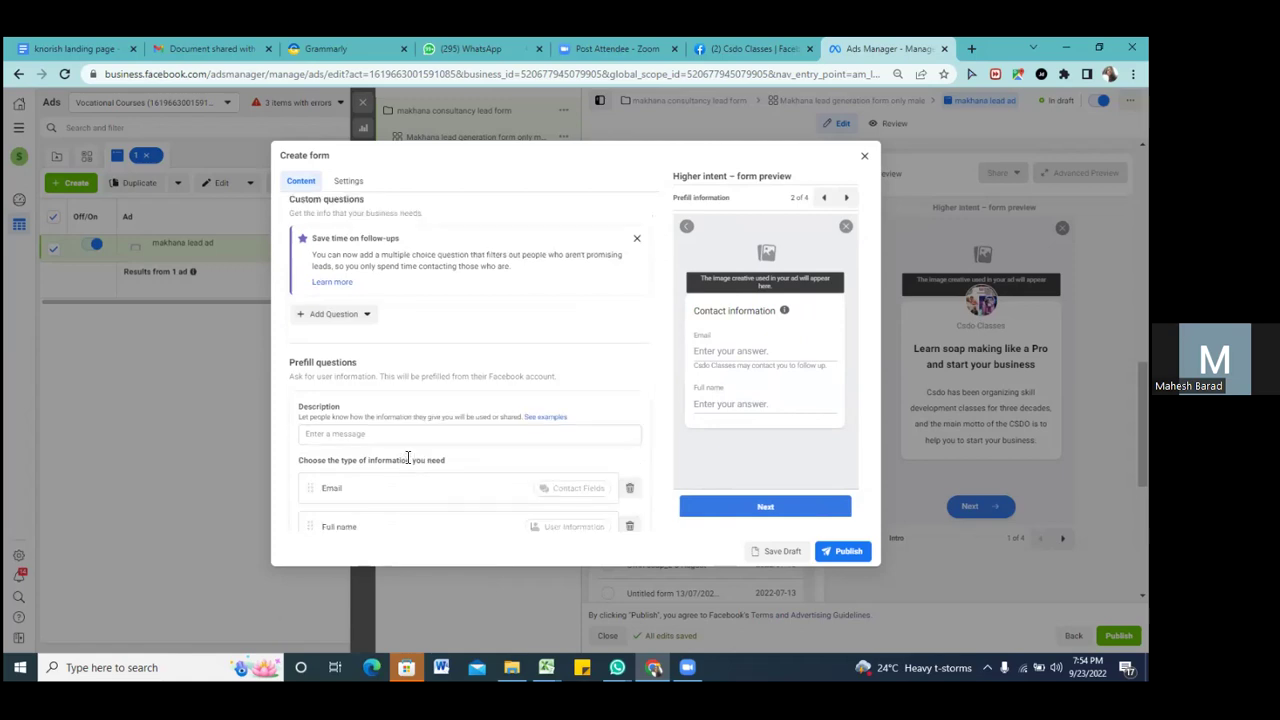
scroll(407, 460, "down", 1)
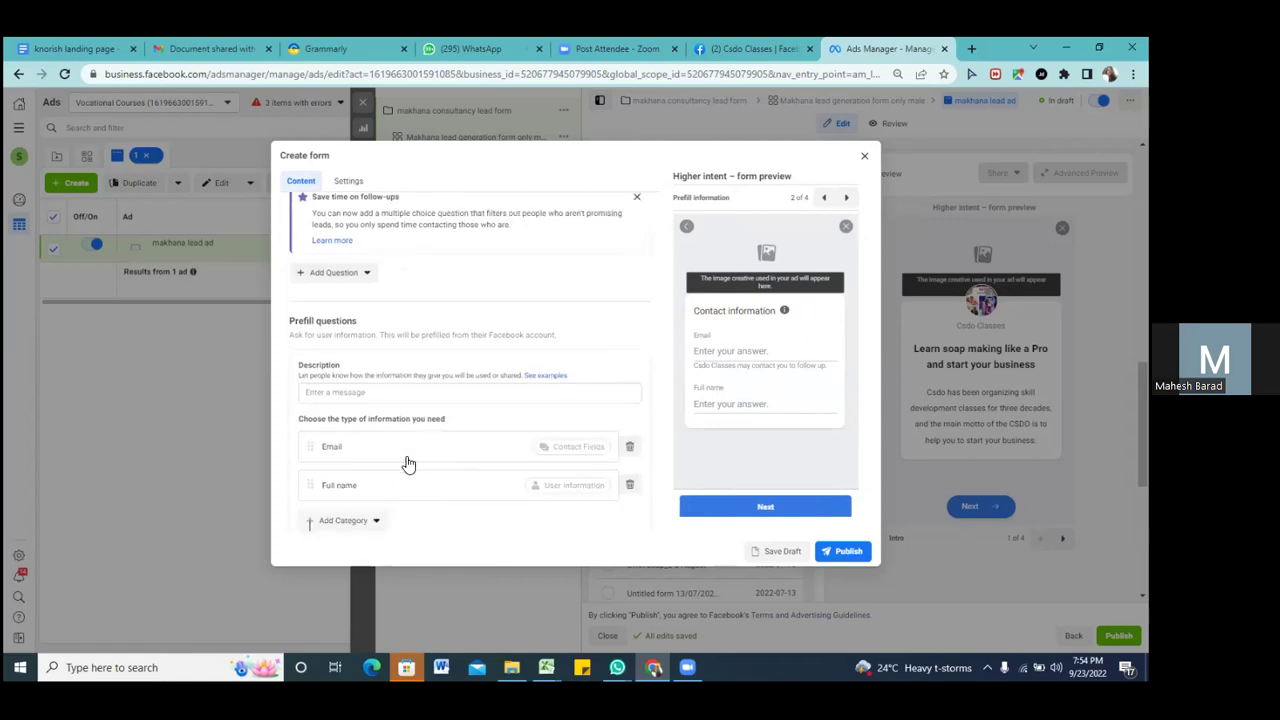
- Add the Phone number contact field to the form's prefill questions
key("Return")
key("Down")
key("Down")
key("Down")
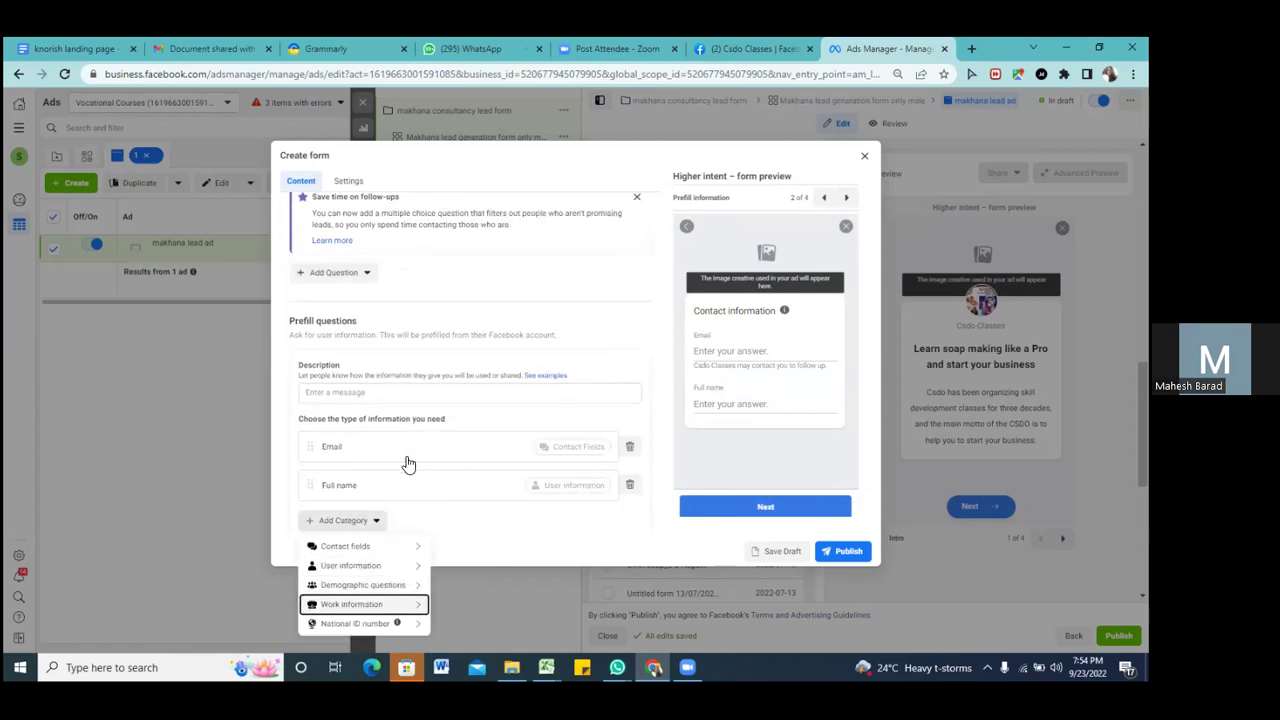
left_click(377, 521)
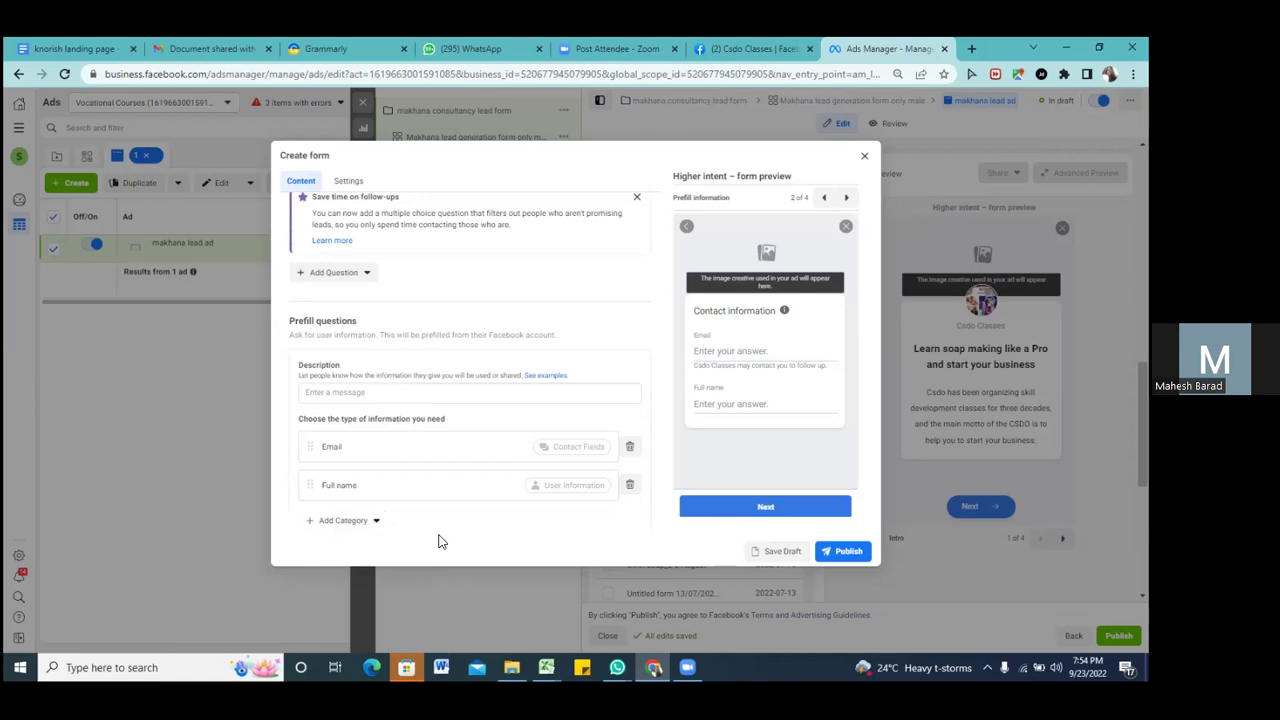
left_click(341, 521)
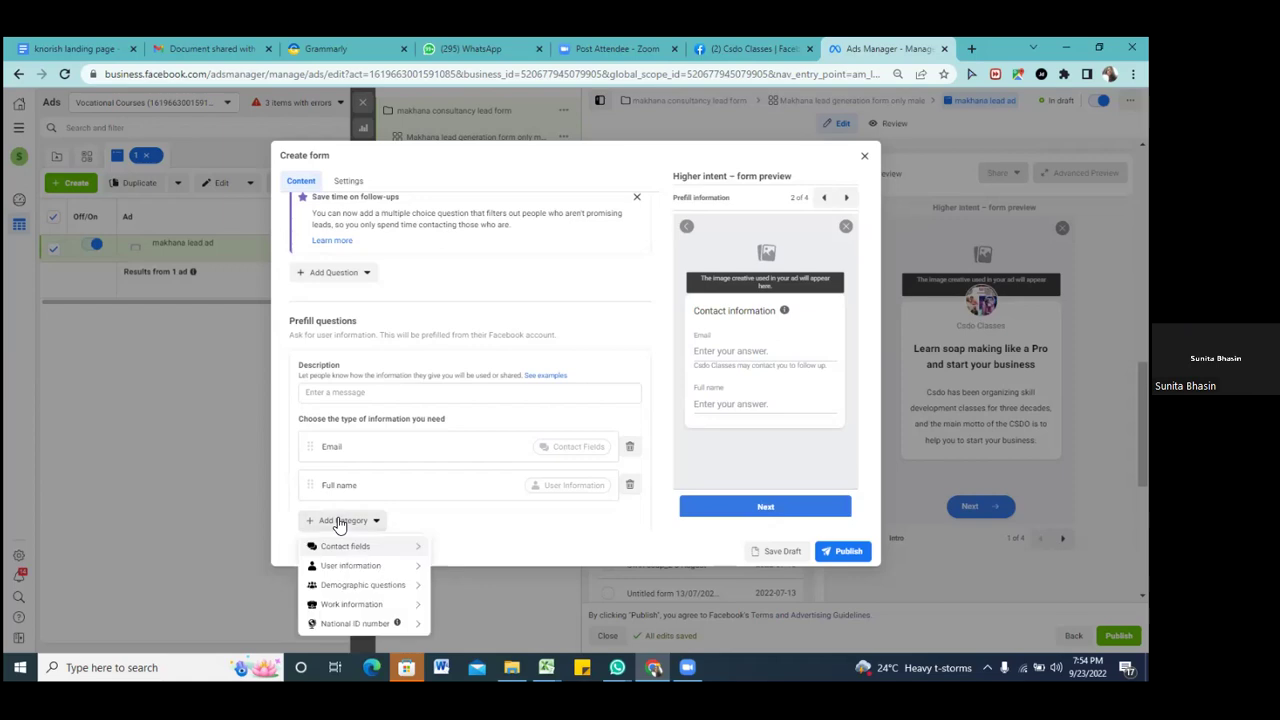
left_click(378, 592)
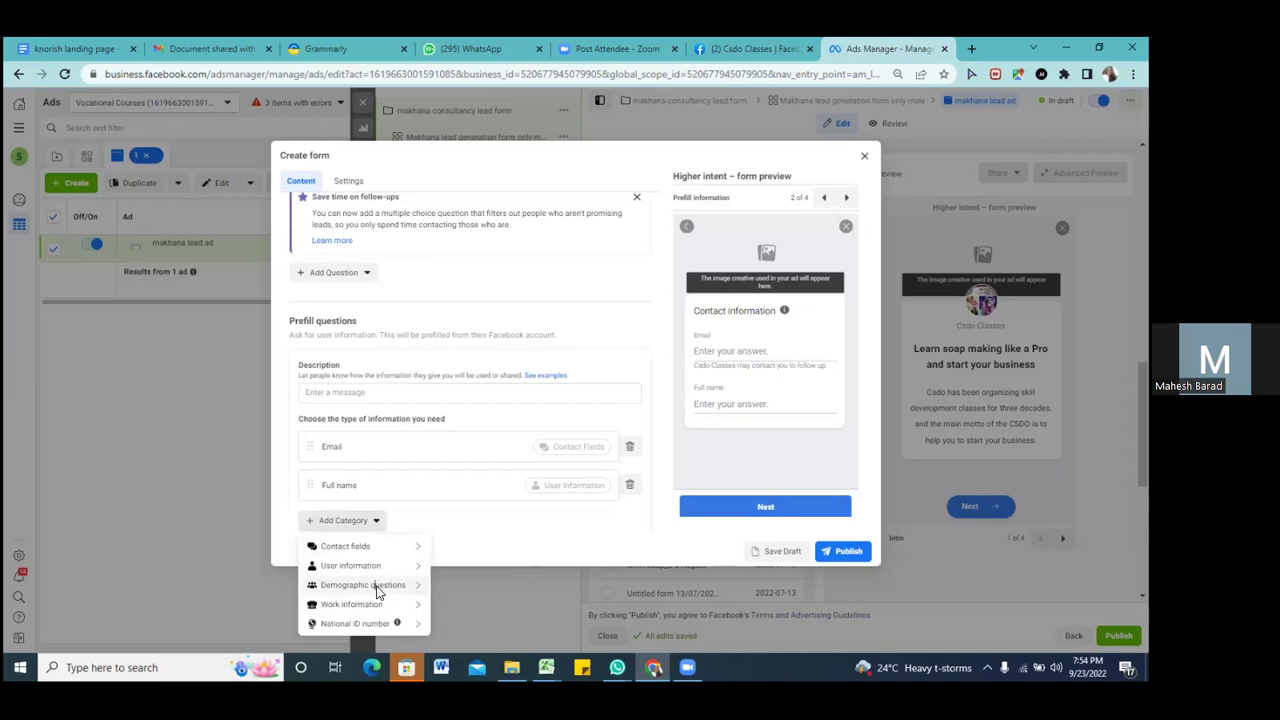
left_click(358, 548)
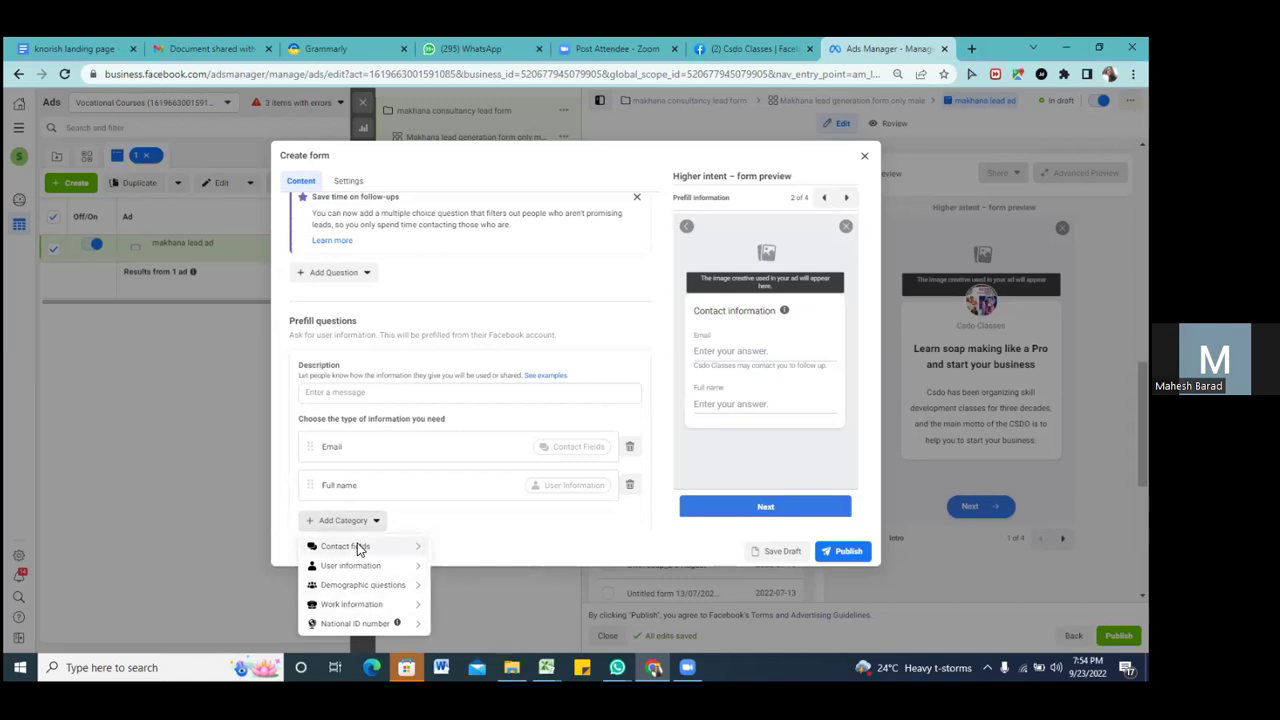
mouse_move(423, 547)
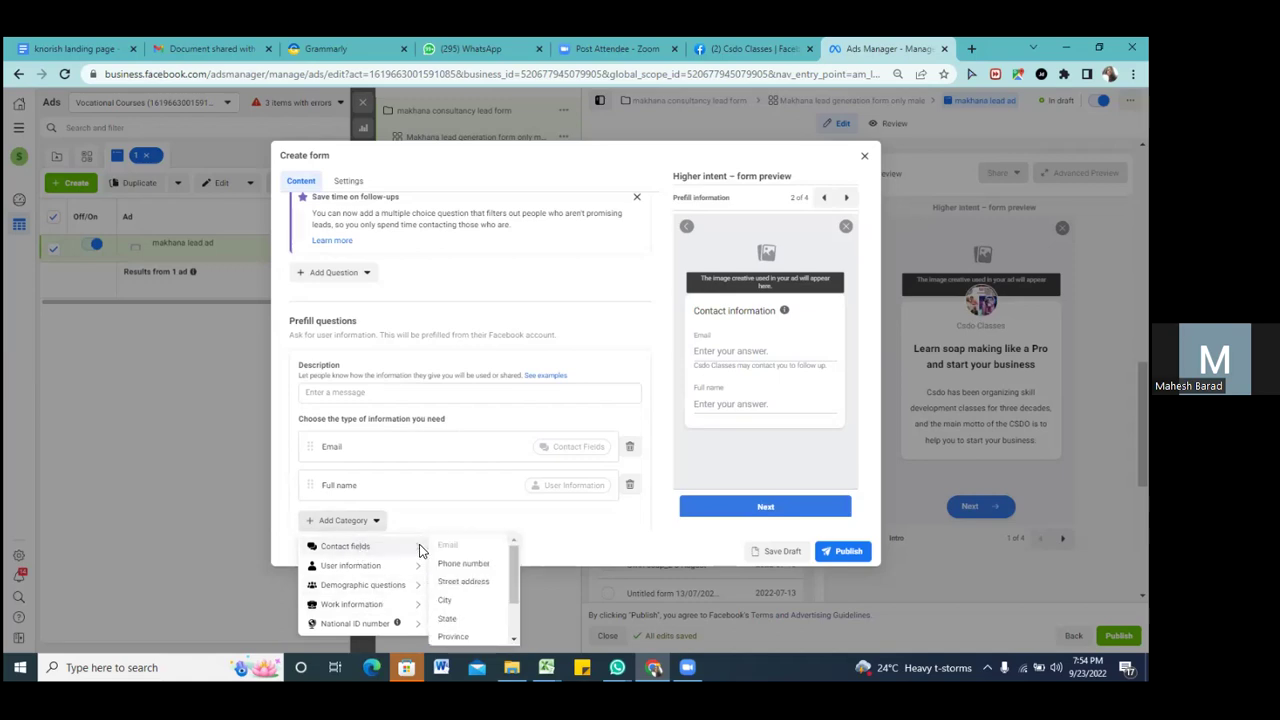
left_click(449, 565)
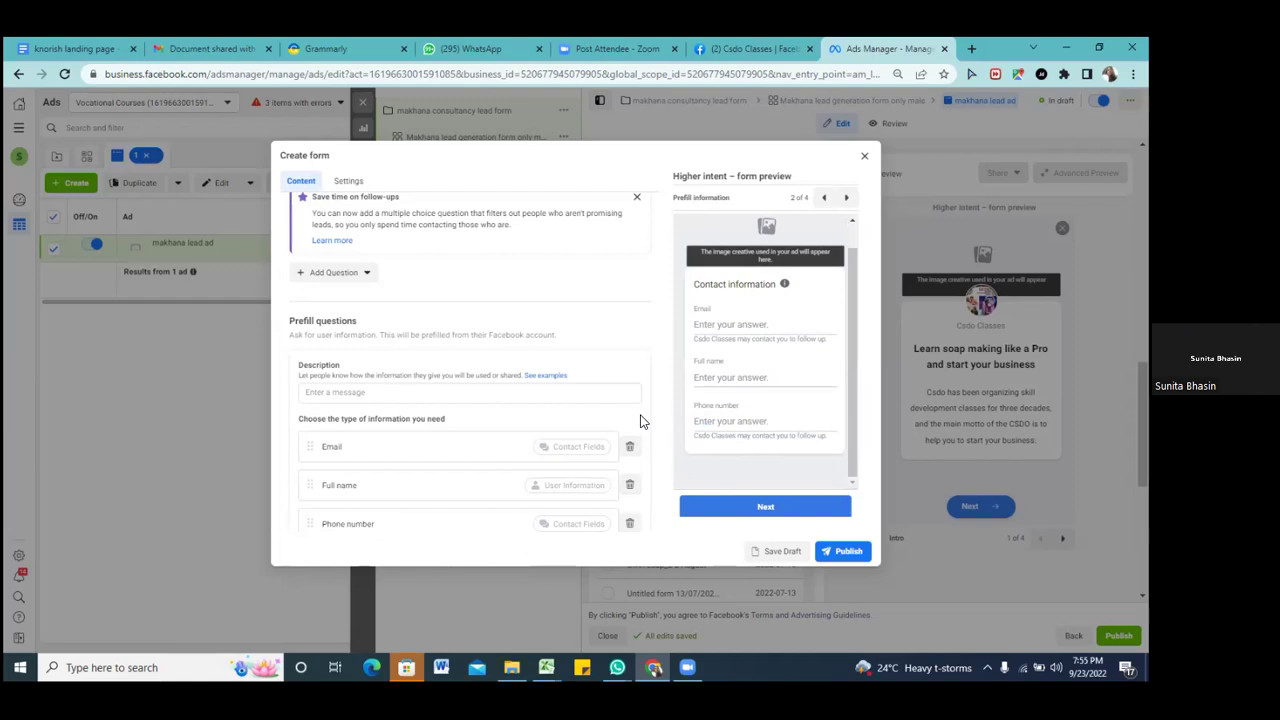
- Add the City contact field to the form's prefill questions
left_click(494, 540)
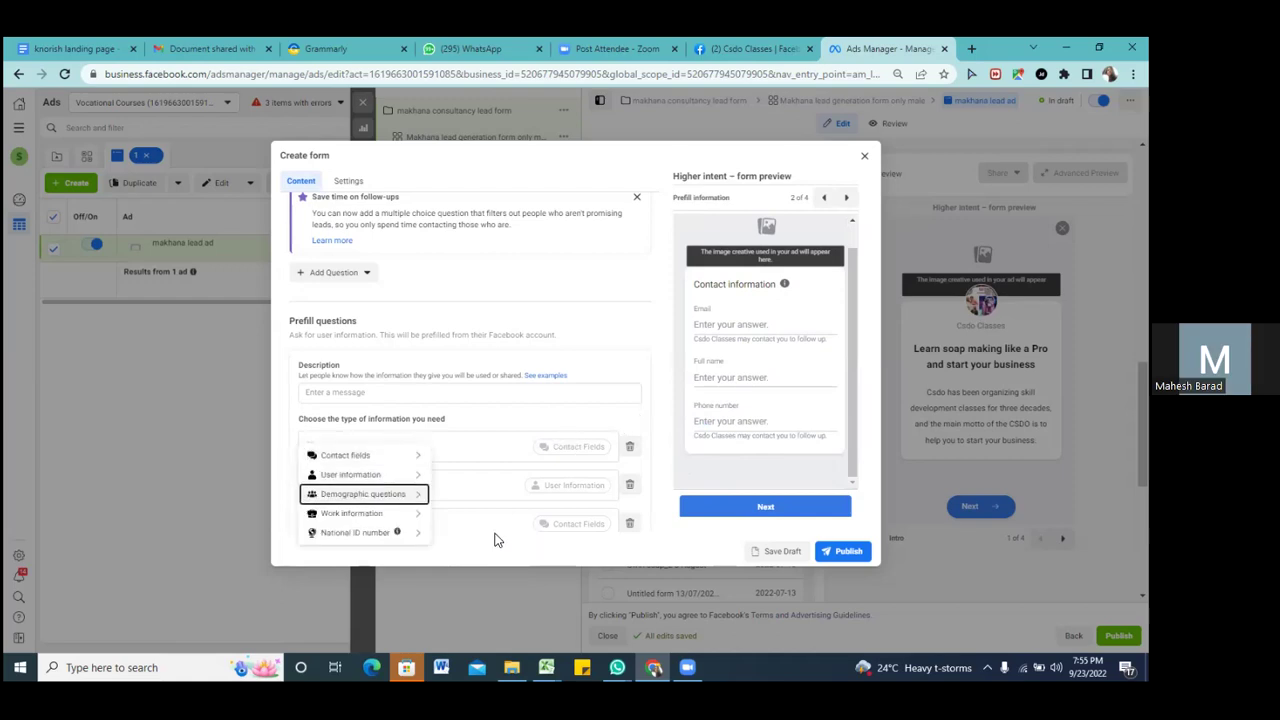
key("Down")
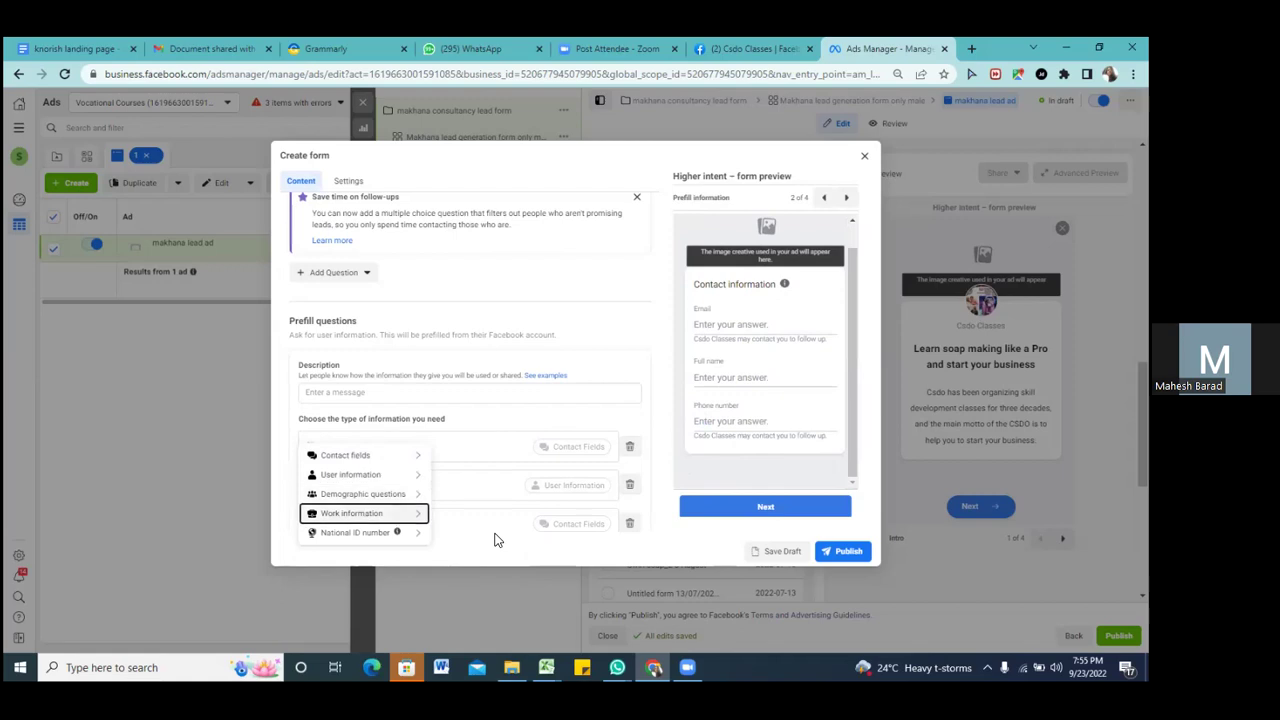
key("Up")
key("Up")
key("Up")
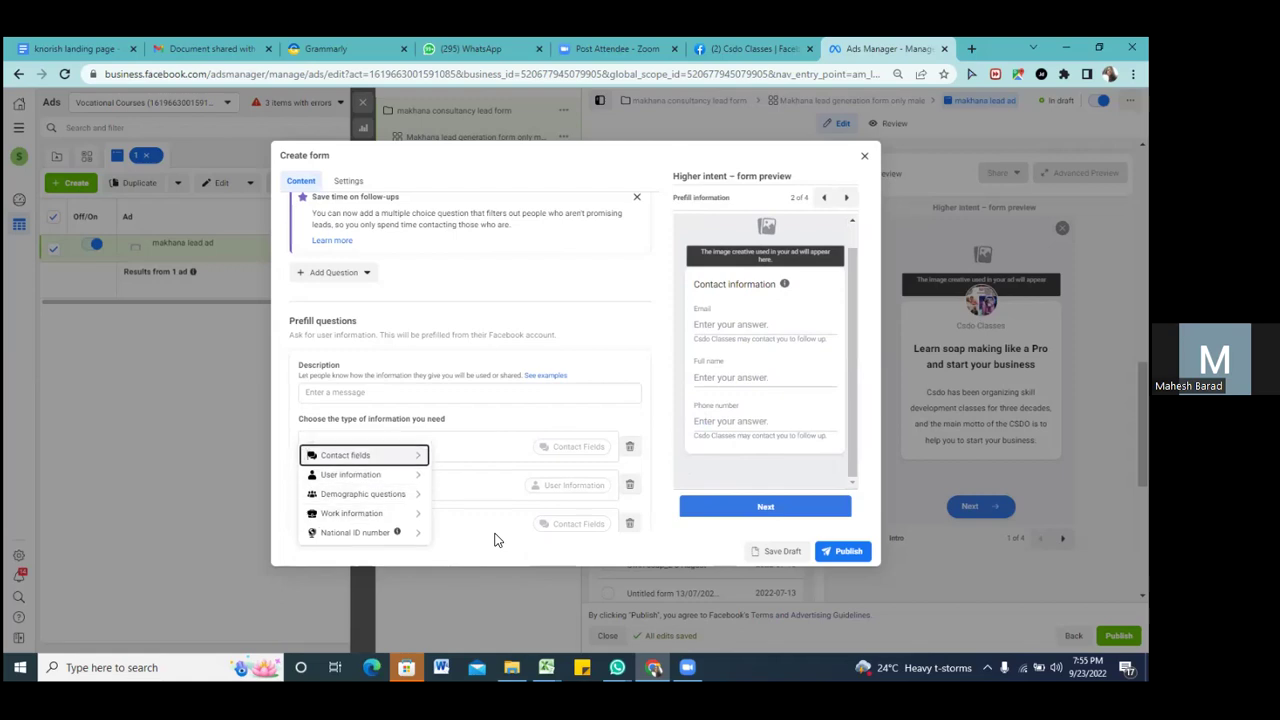
mouse_move(421, 452)
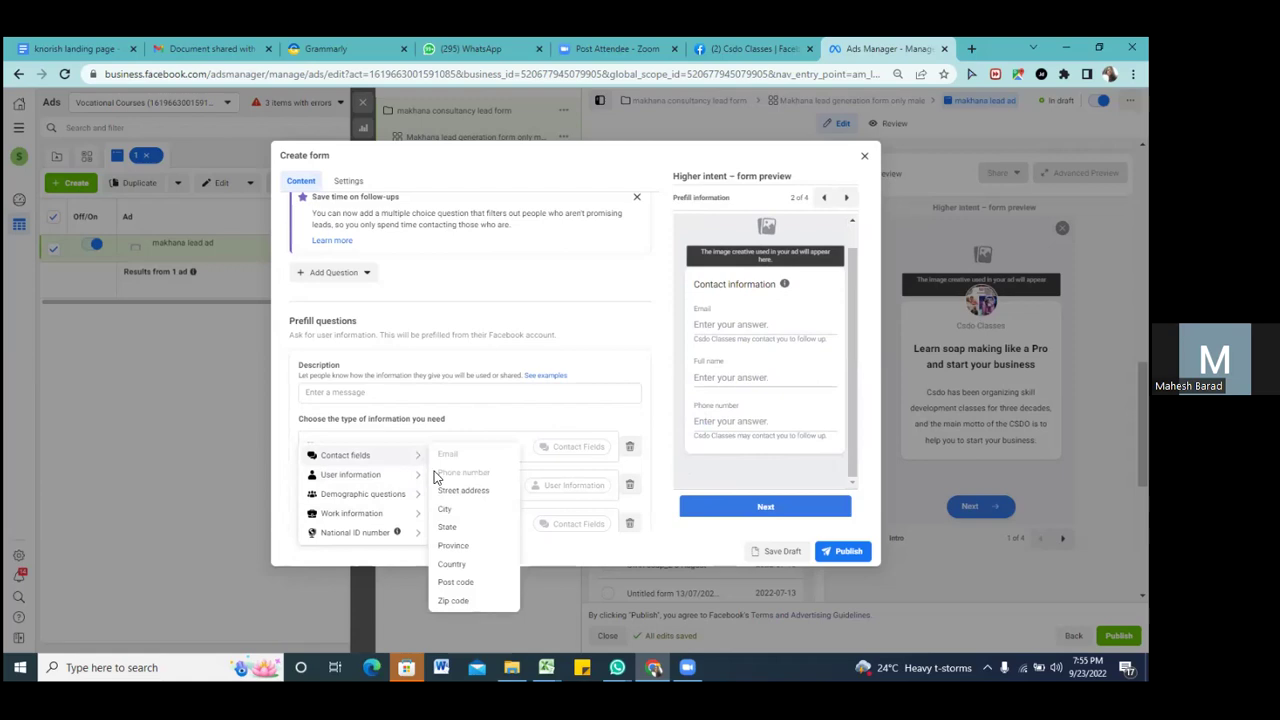
left_click(447, 513)
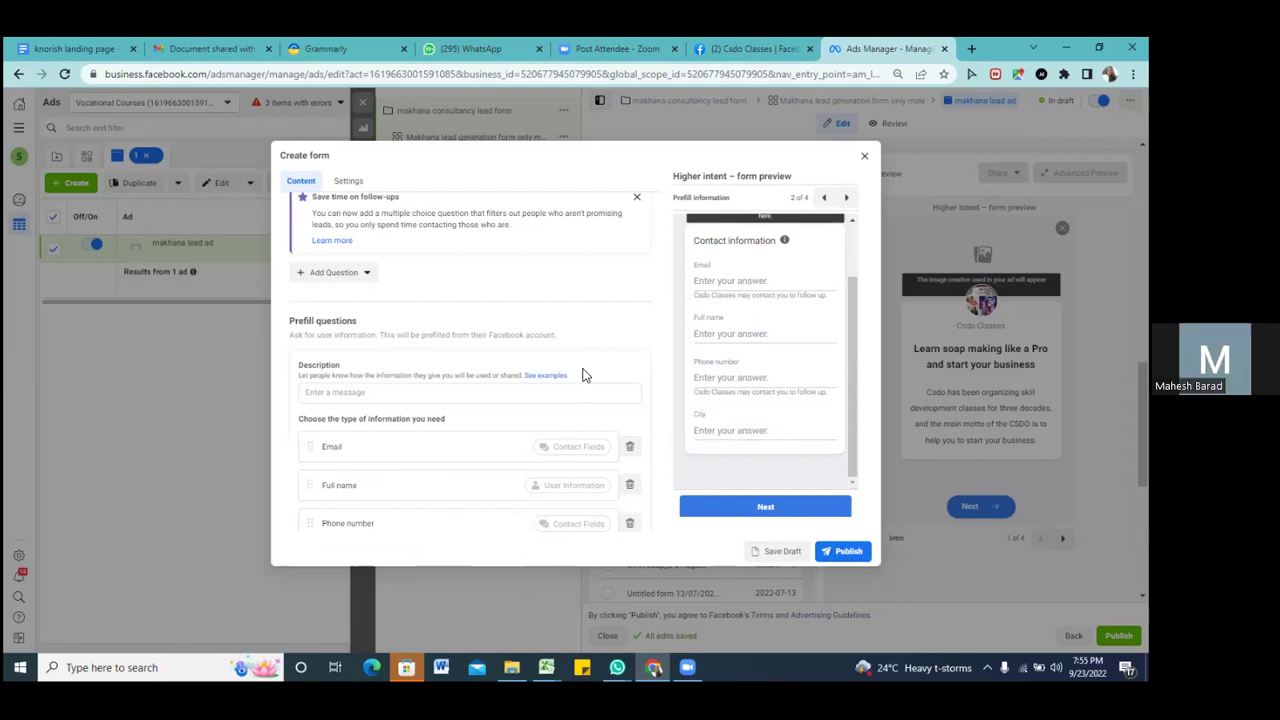
- Examine the other information categories available for the prefill questions, without adding another field
key("Down")
key("Down")
key("Down")
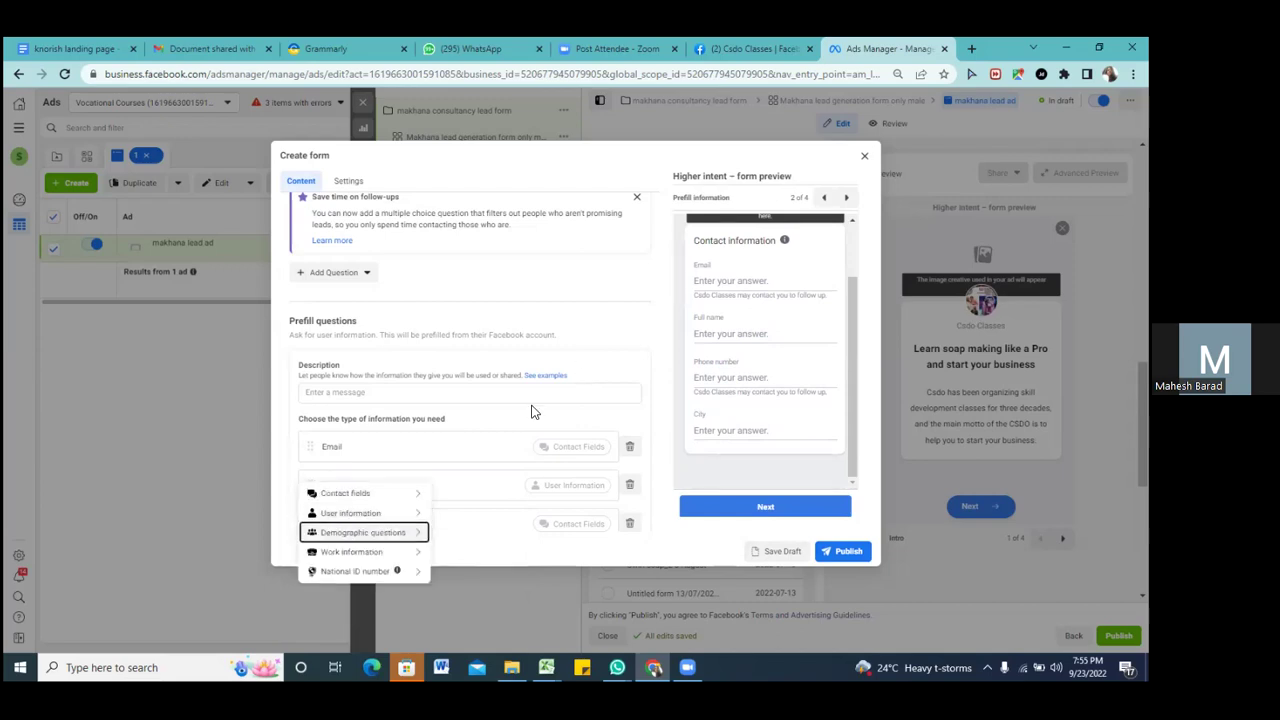
key("Escape")
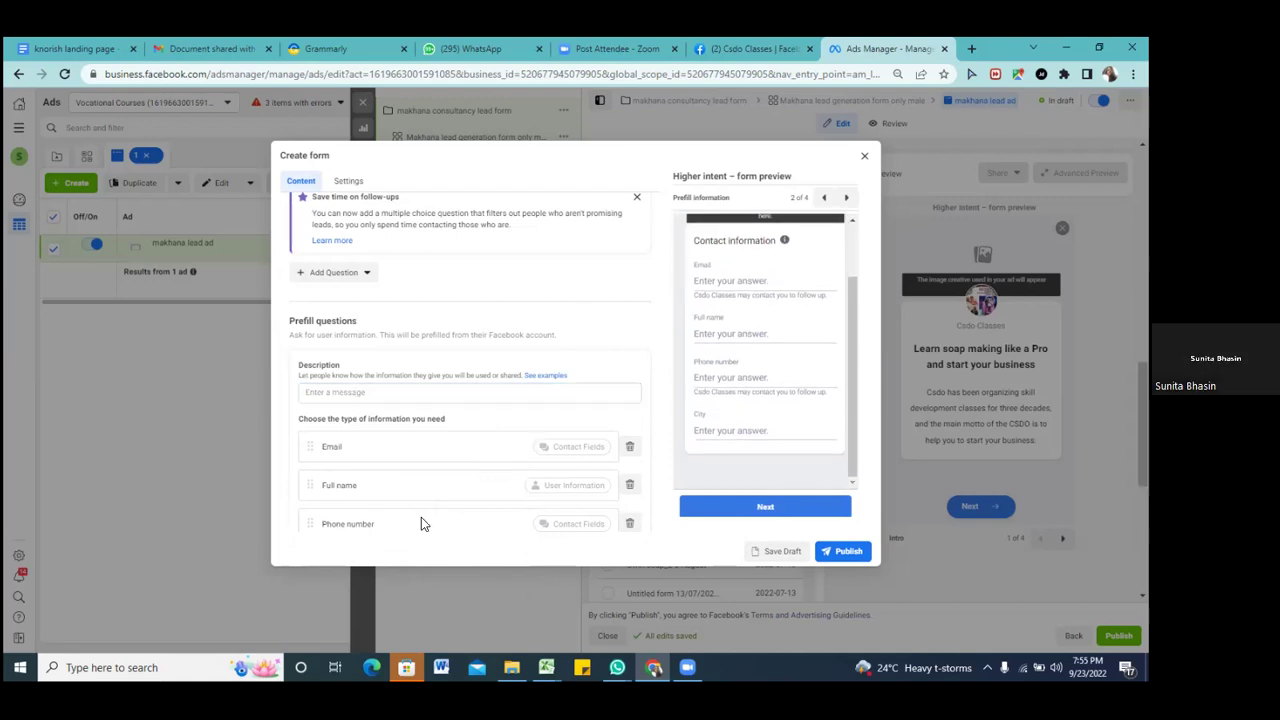
scroll(421, 519, "down", 1)
key("Return")
key("Down")
key("Down")
key("Down")
key("Down")
key("Down")
key("Down")
key("Down")
key("Down")
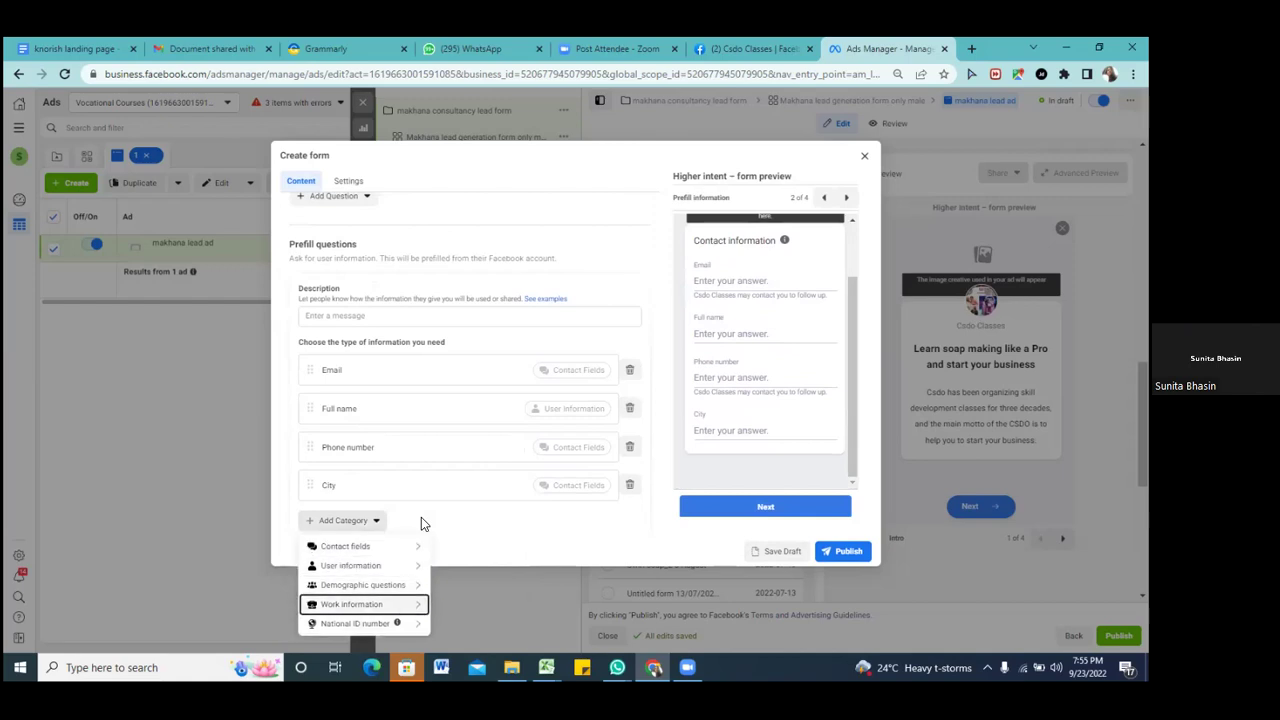
key("Escape")
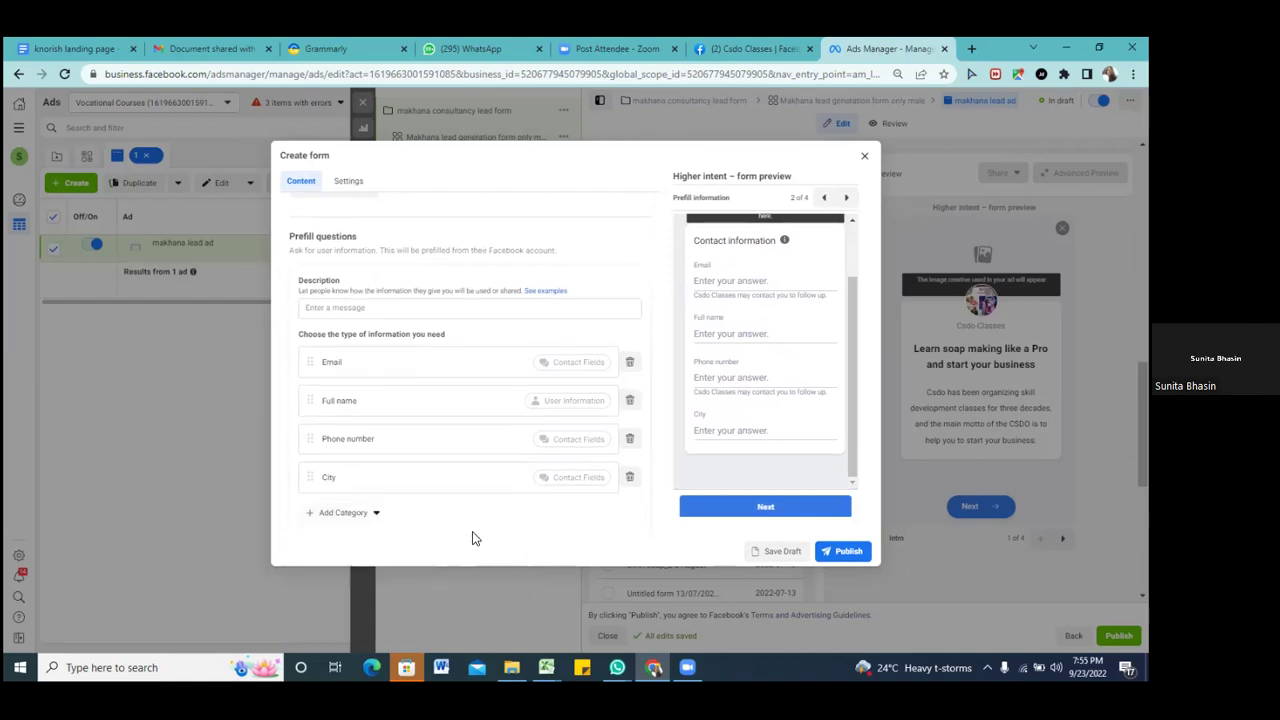
- Open the form's privacy policy settings and enter "csdoclasses" as the policy link
scroll(474, 539, "down", 2)
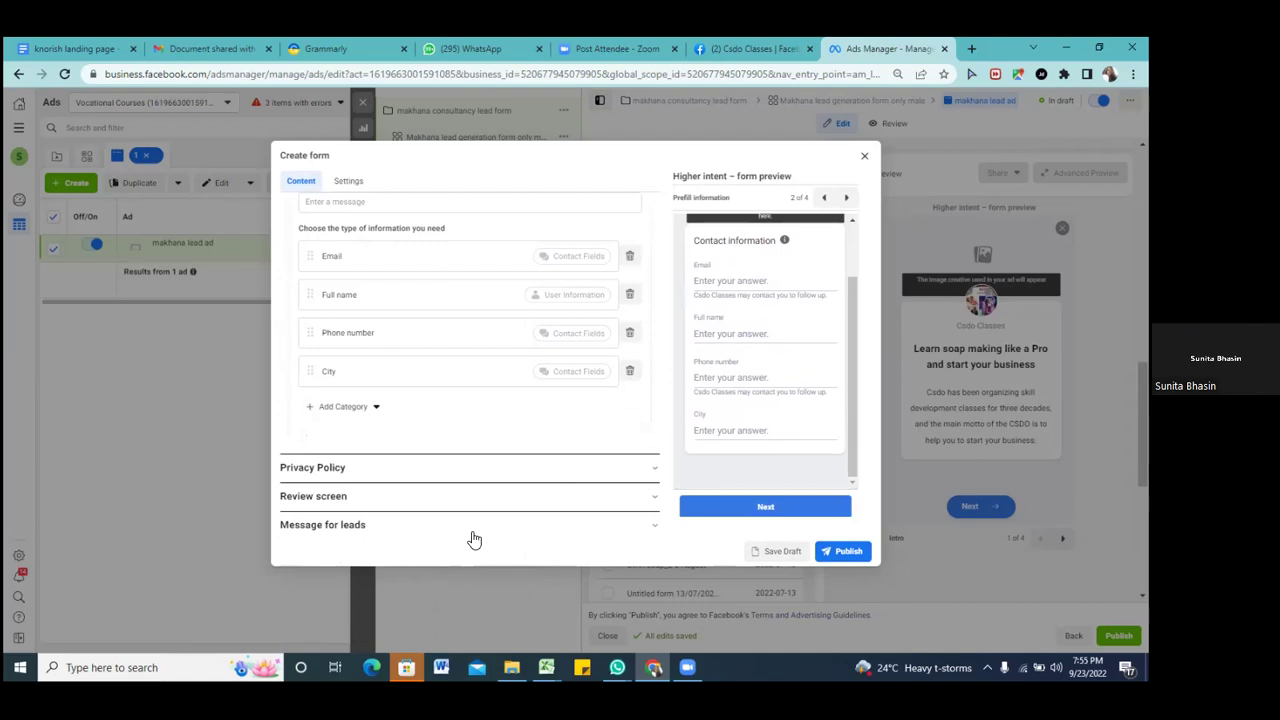
left_click(363, 474)
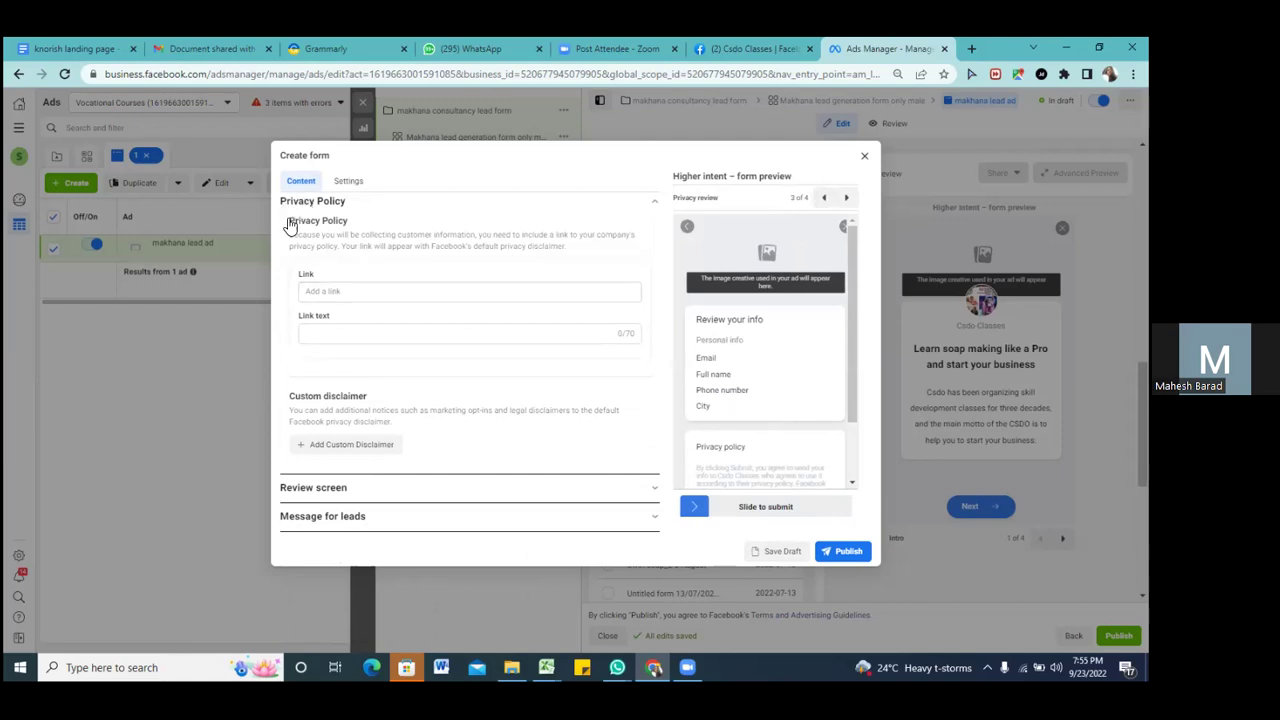
left_click(316, 294)
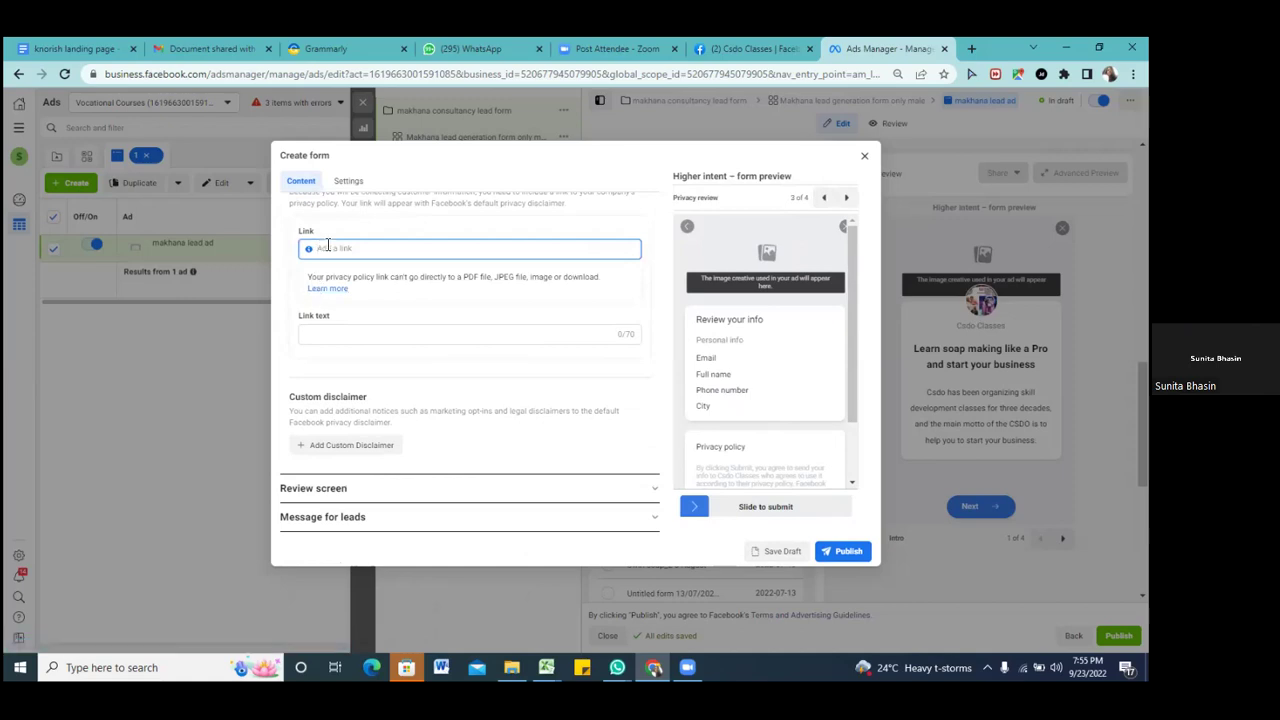
type("csd")
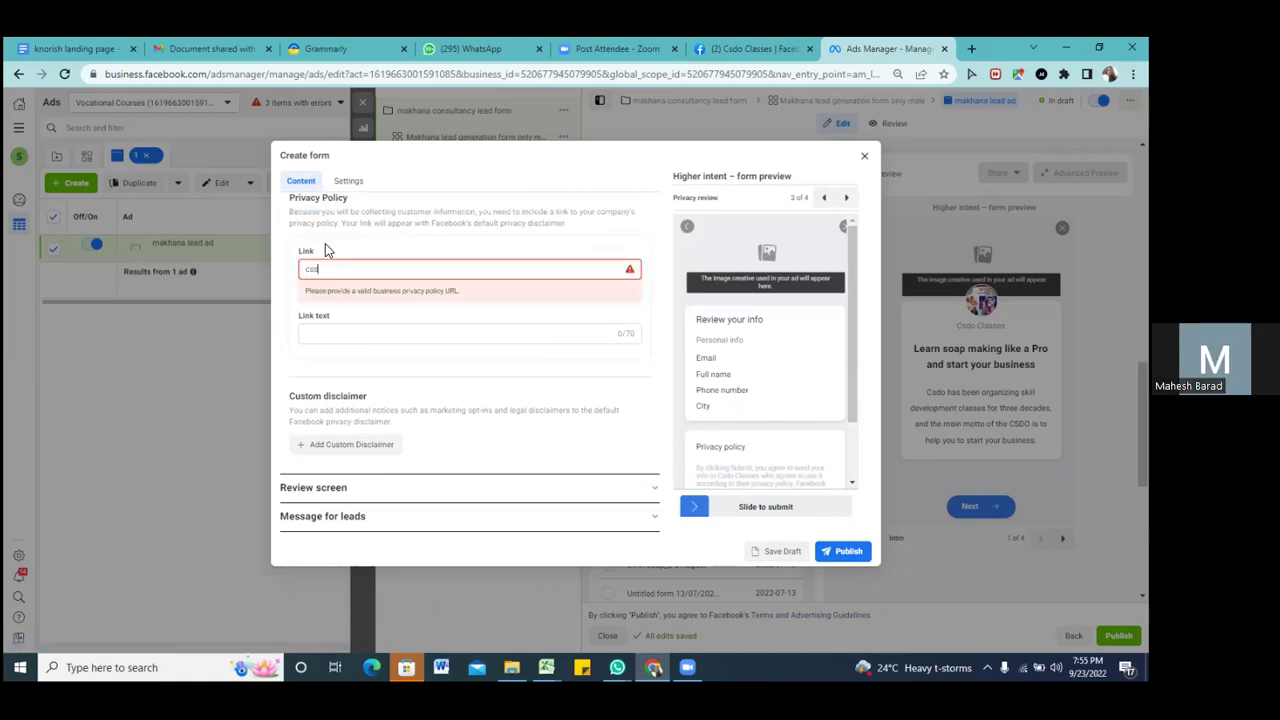
type("oclasses")
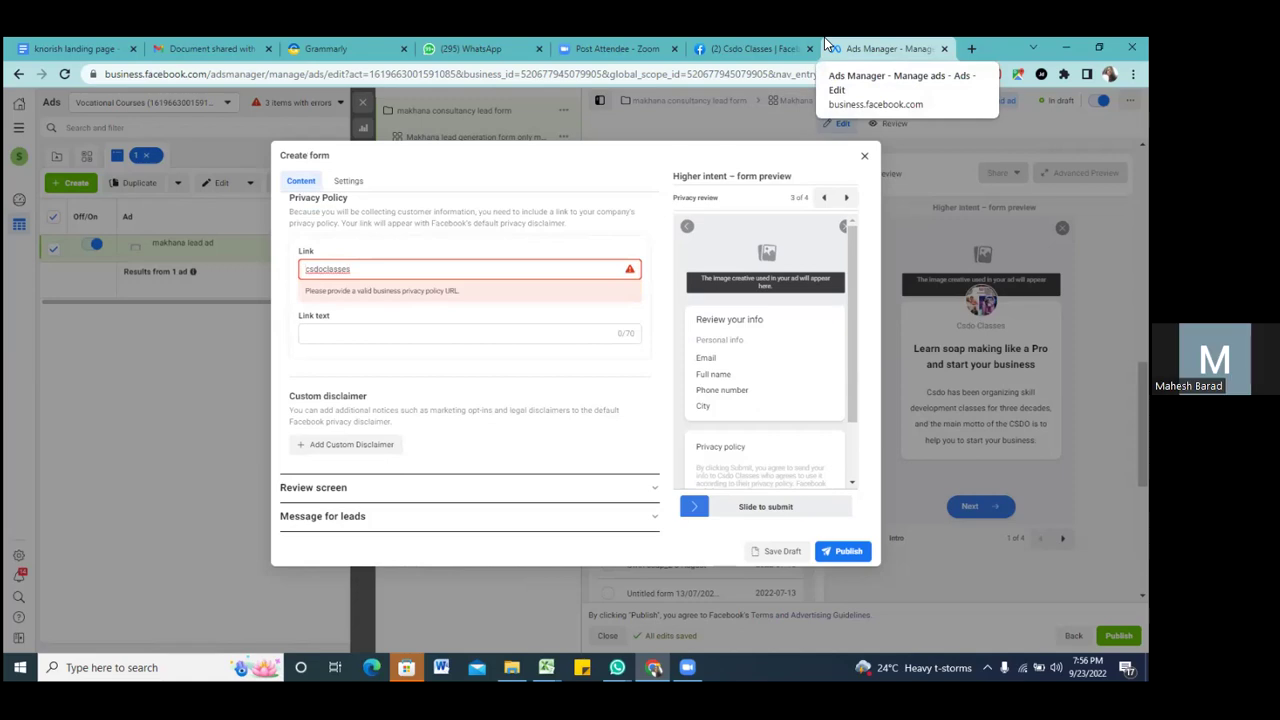
- Set the privacy policy's link text to "privacy policy"
left_click(349, 333)
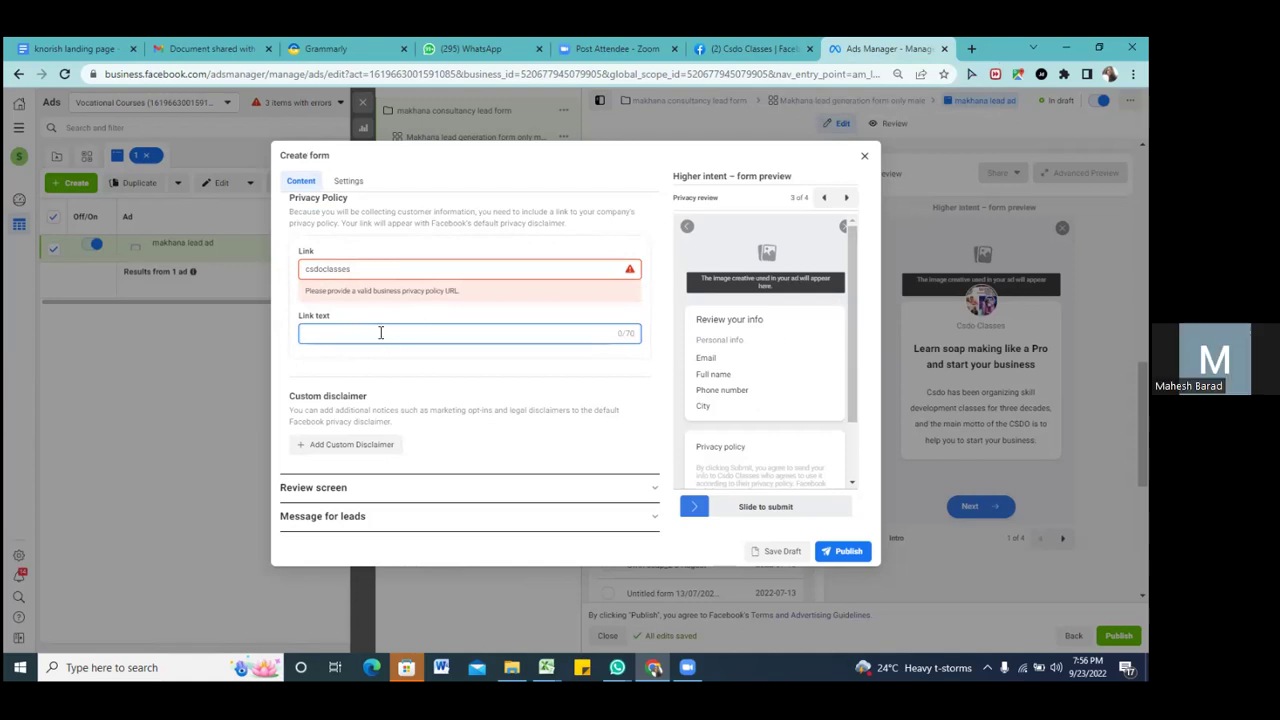
type("price")
key("BackSpace")
key("BackSpace")
type("ivacy policy")
left_click(501, 548)
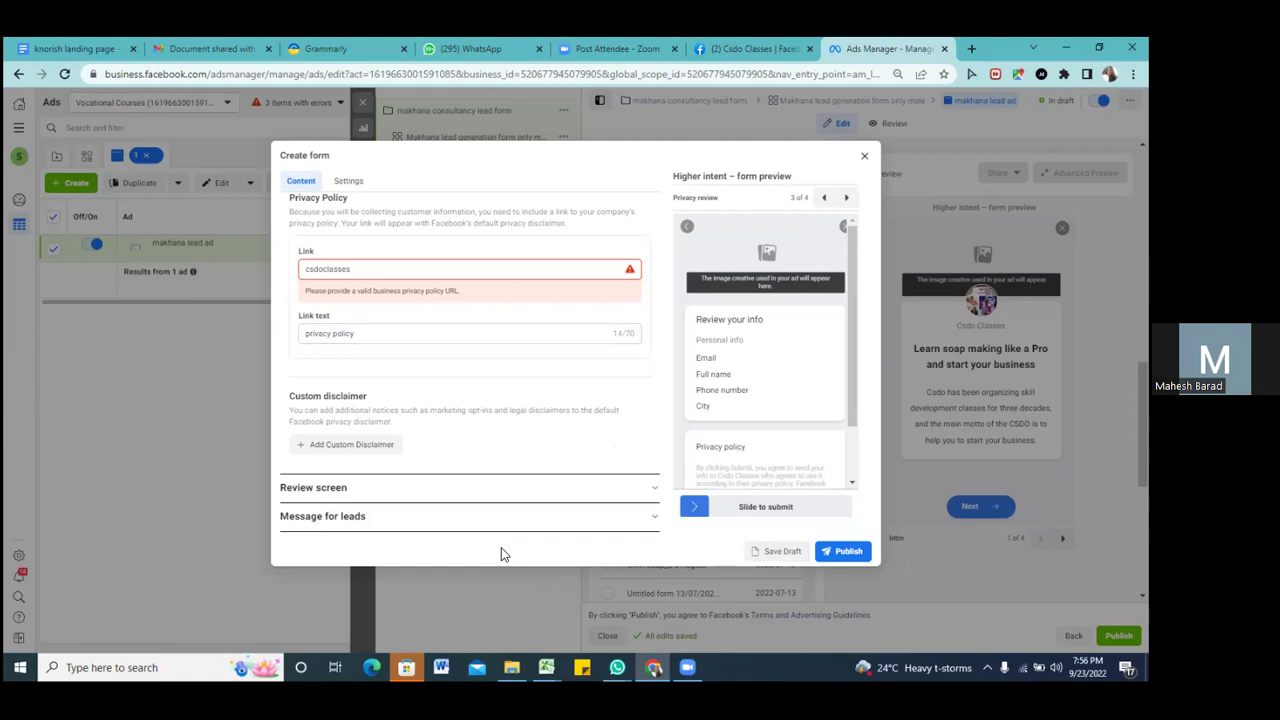